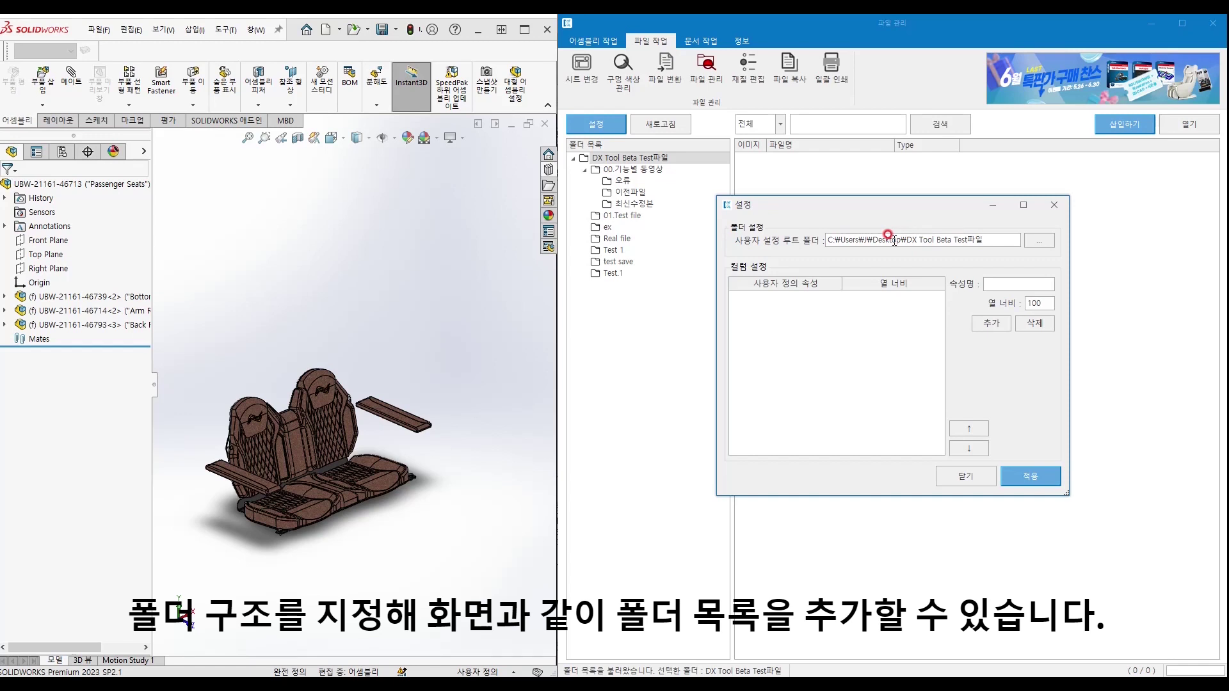
Set the user root folder to DX Tool Beta Test파일 and apply the file management settings.
click(1038, 241)
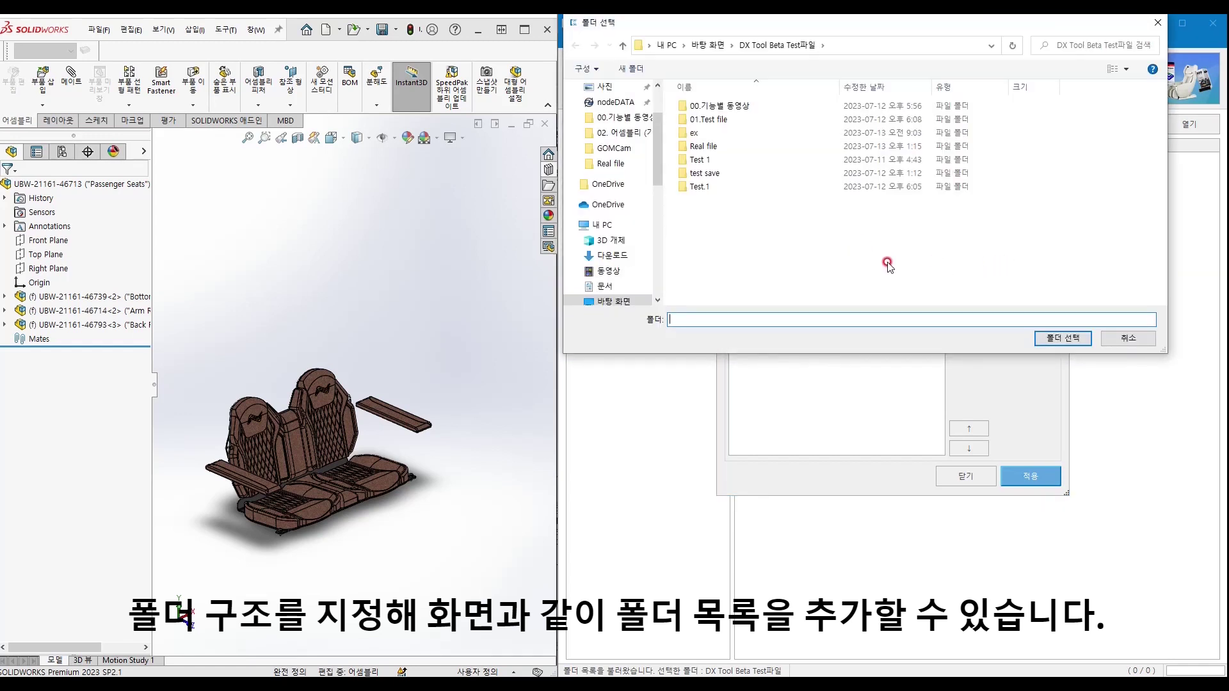
click(1063, 338)
click(1055, 477)
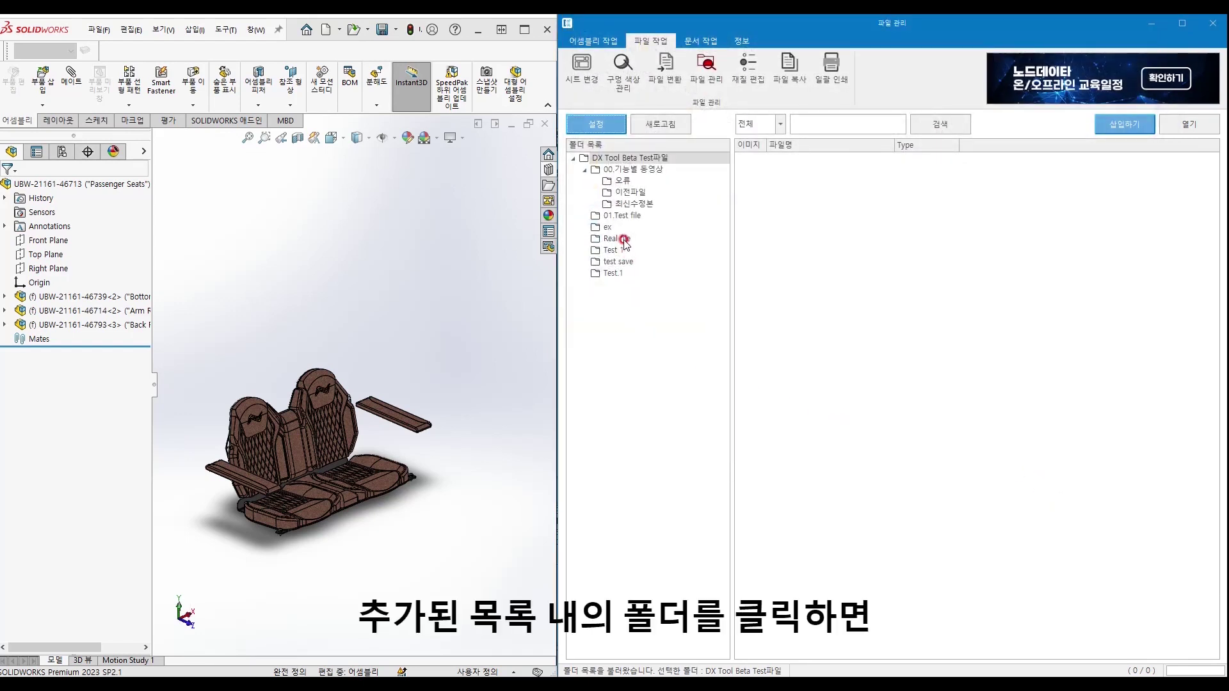
Insert UBW-21161-46837.SLDPRT from the Real file folder into the seat assembly as a component and pick the inserted part in the model.
click(622, 240)
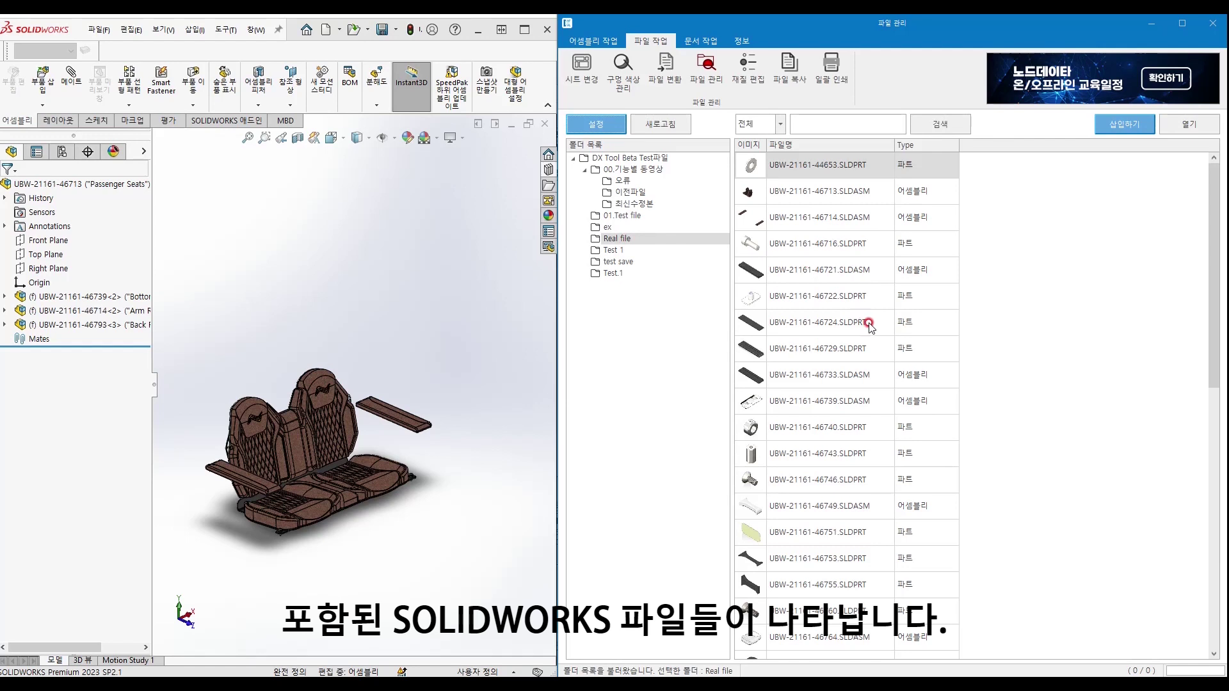
scroll(868, 325, down, 8)
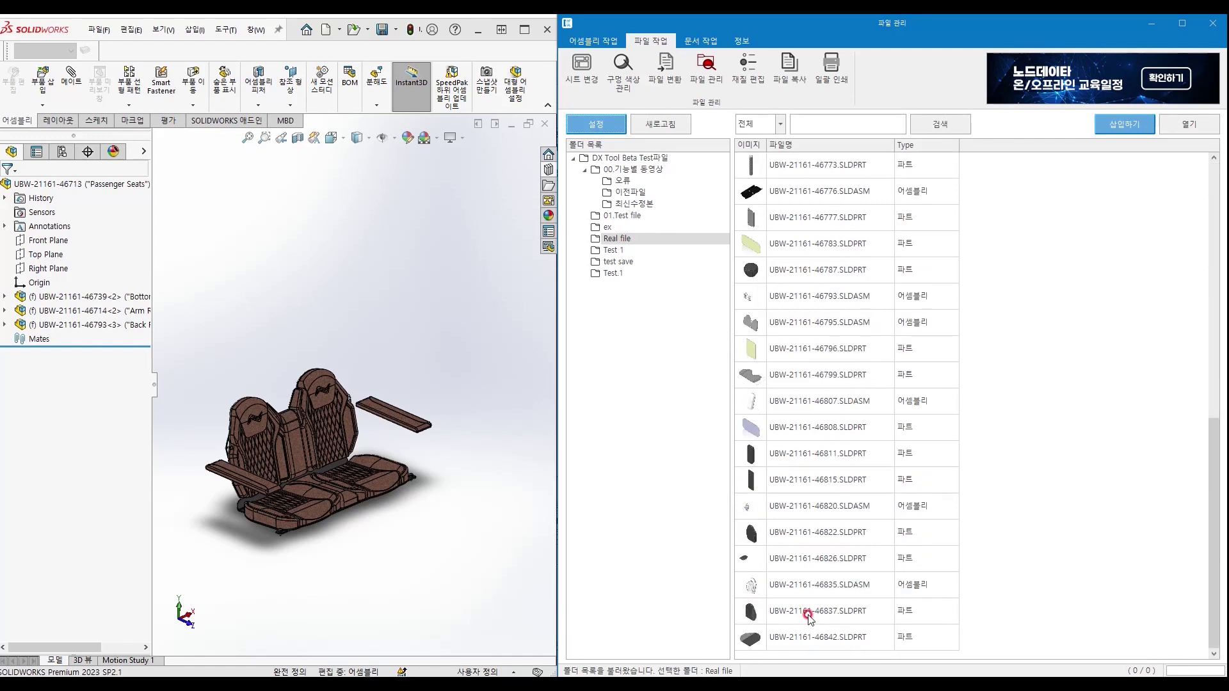
click(809, 617)
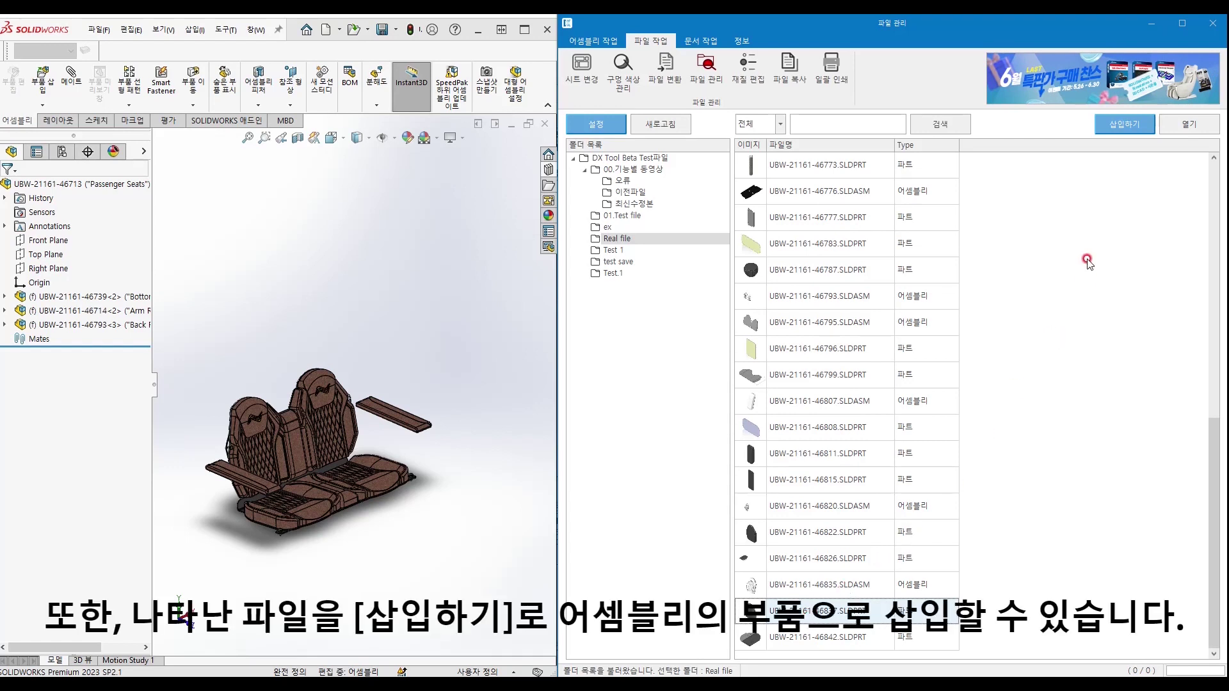
click(1117, 126)
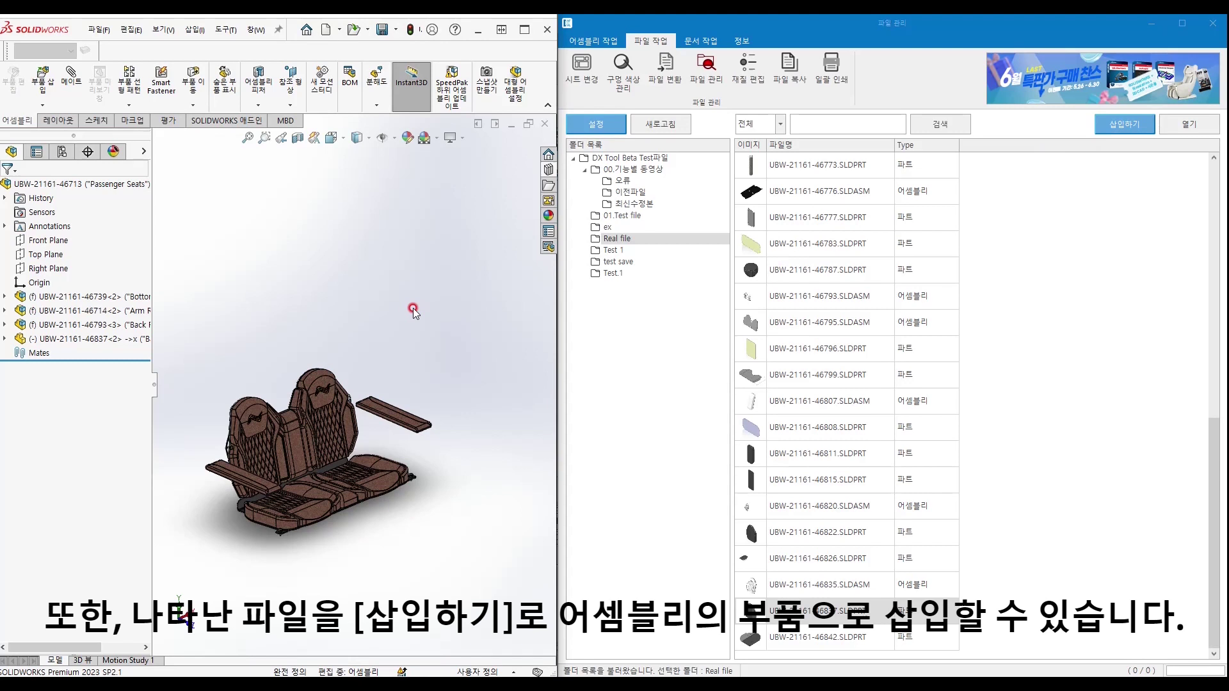
click(447, 268)
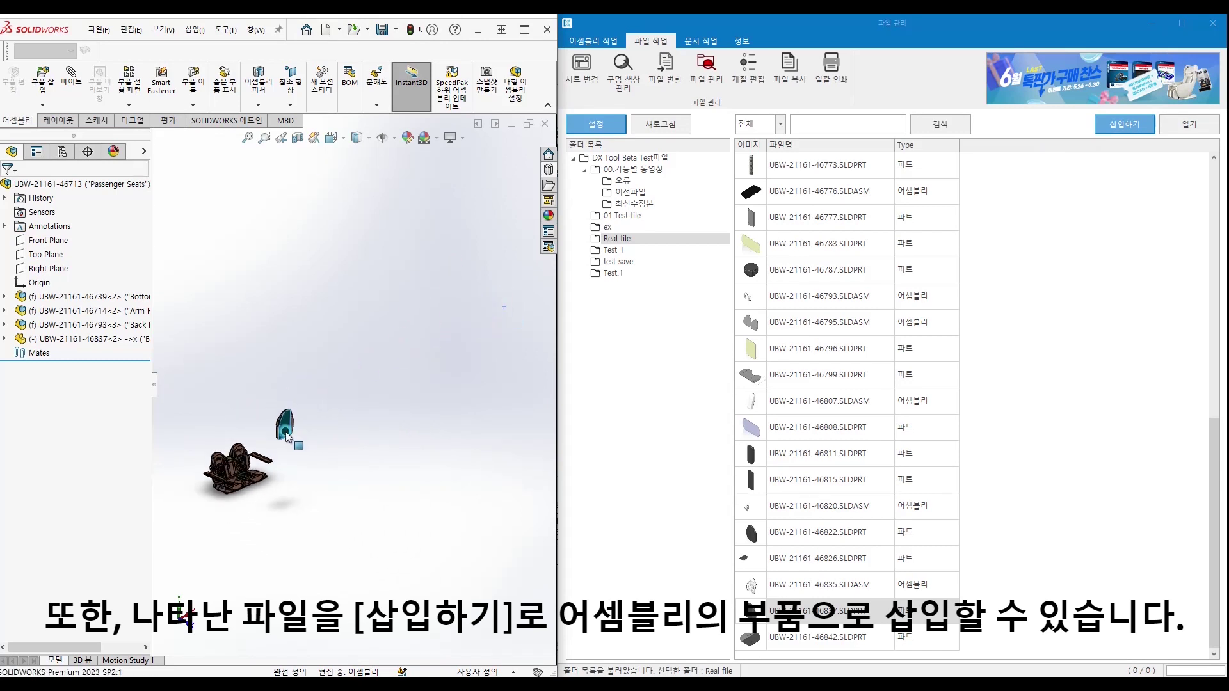
click(287, 438)
click(295, 474)
scroll(298, 475, down, 3)
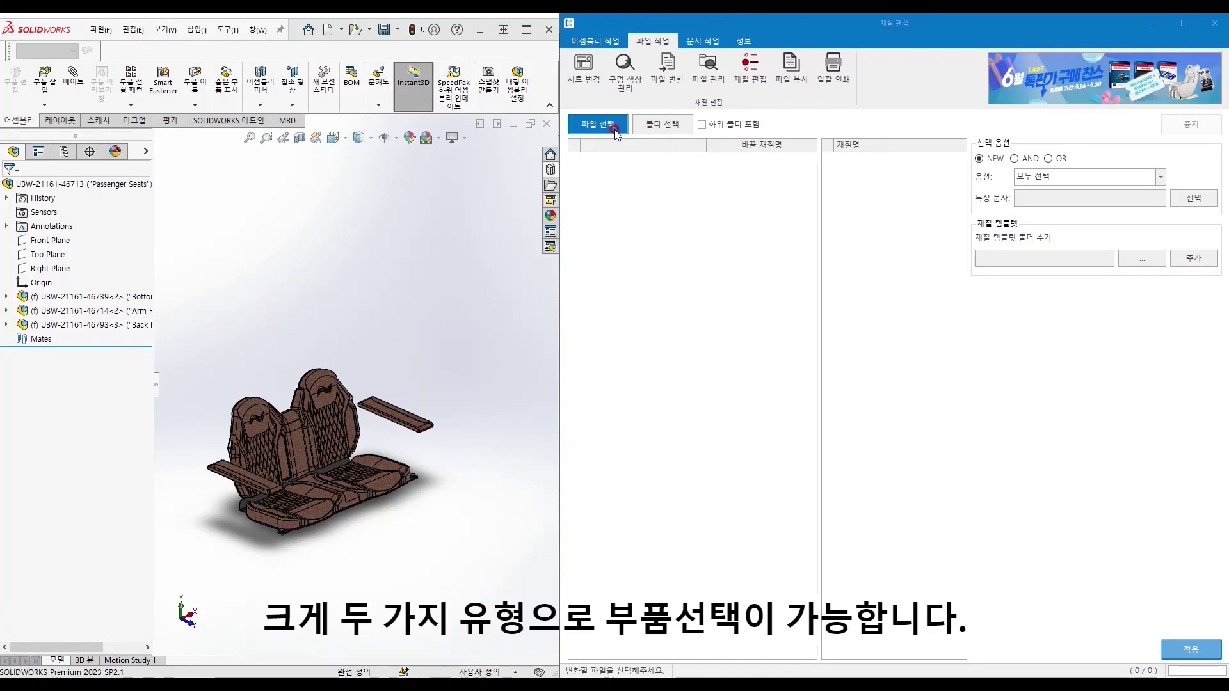
Load the part files of the Real file folder, including its subfolders, for material editing.
click(702, 125)
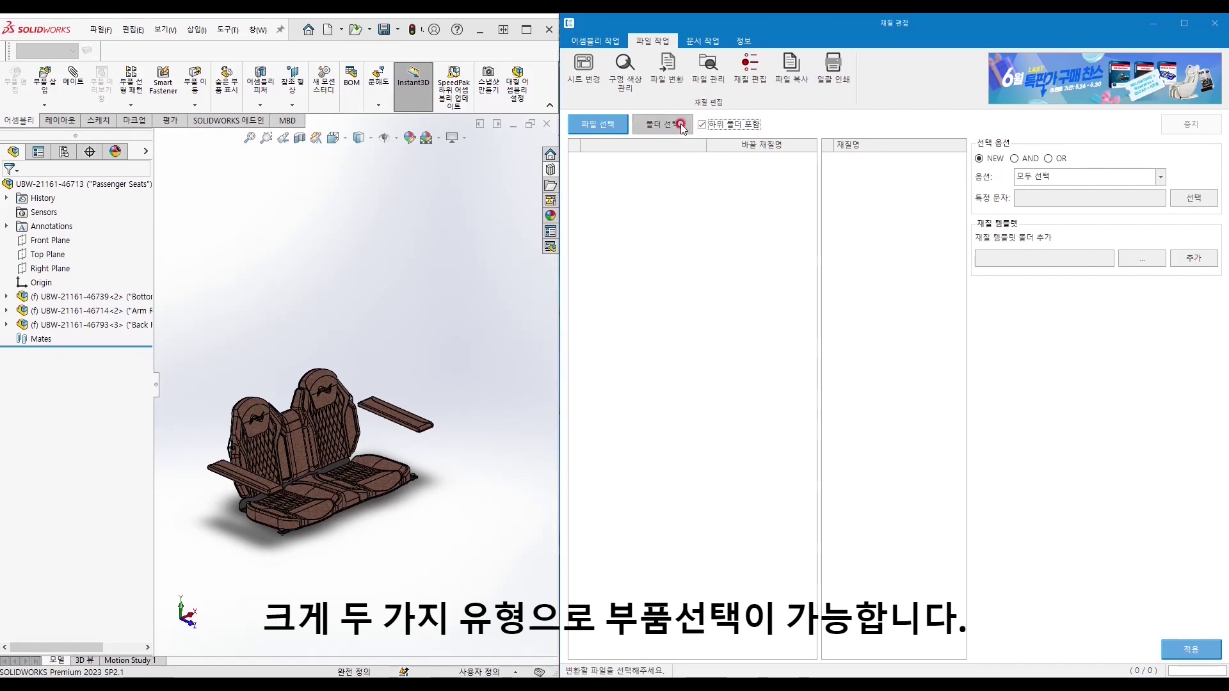
click(681, 125)
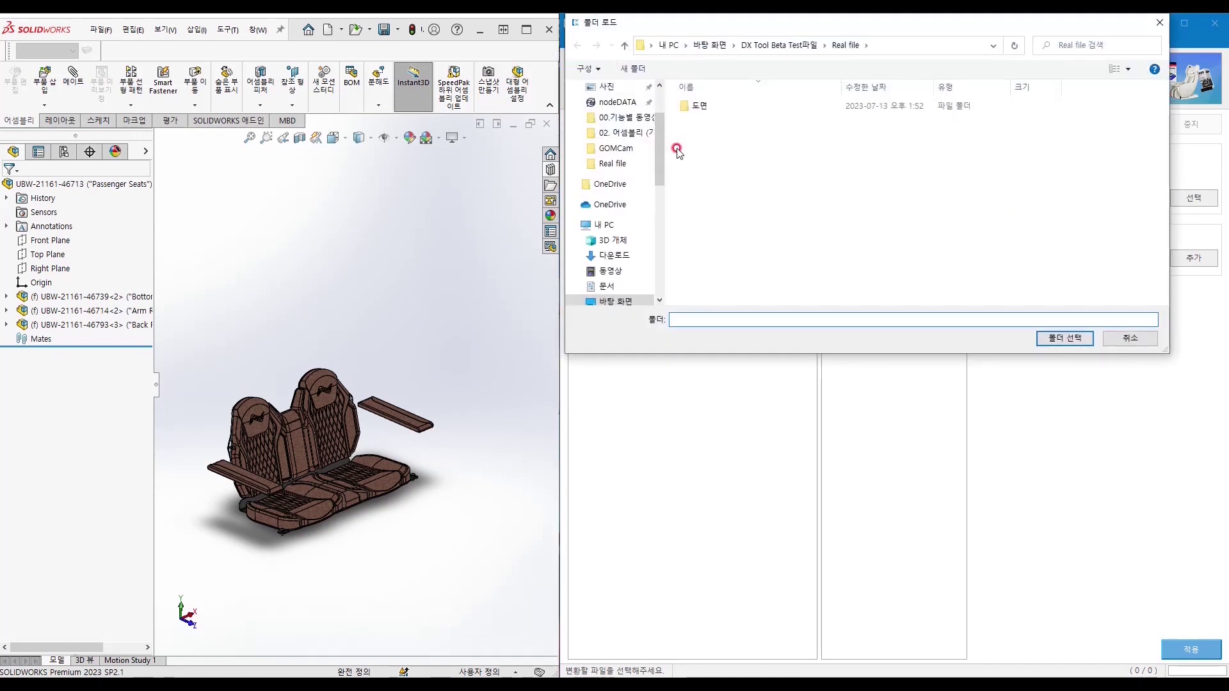
click(843, 45)
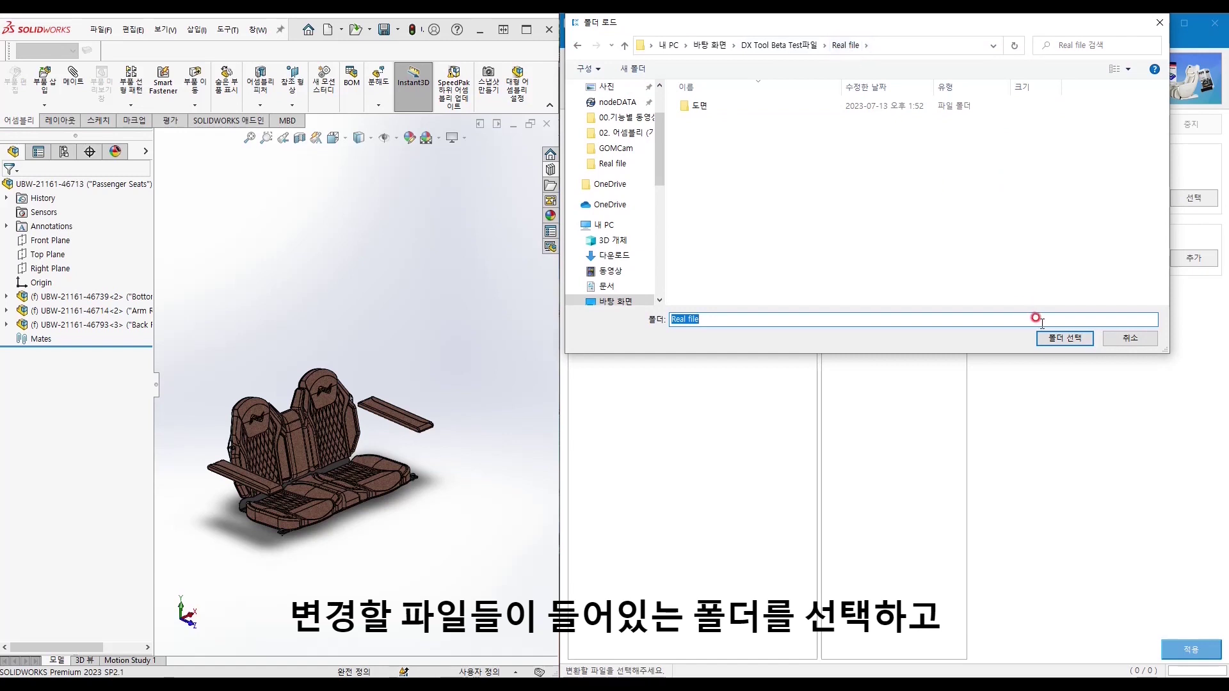
click(1064, 338)
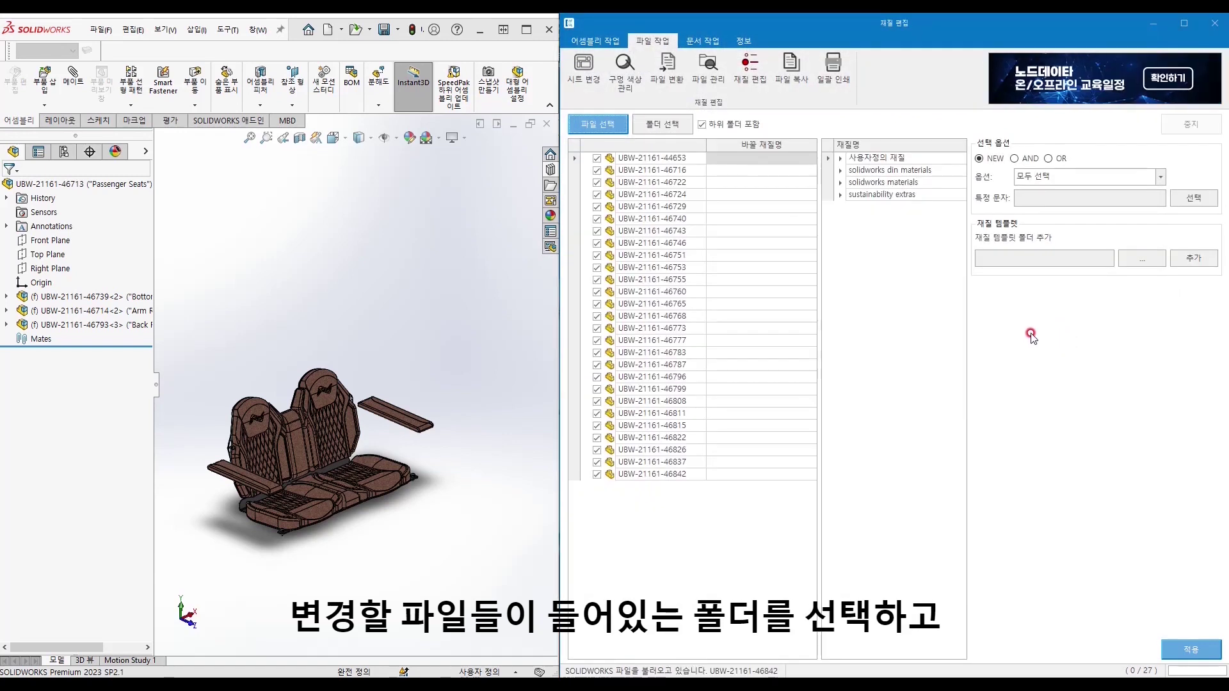
Expand the material libraries and assign 실리콘 from the solidworks materials silicon category to all loaded parts.
click(840, 170)
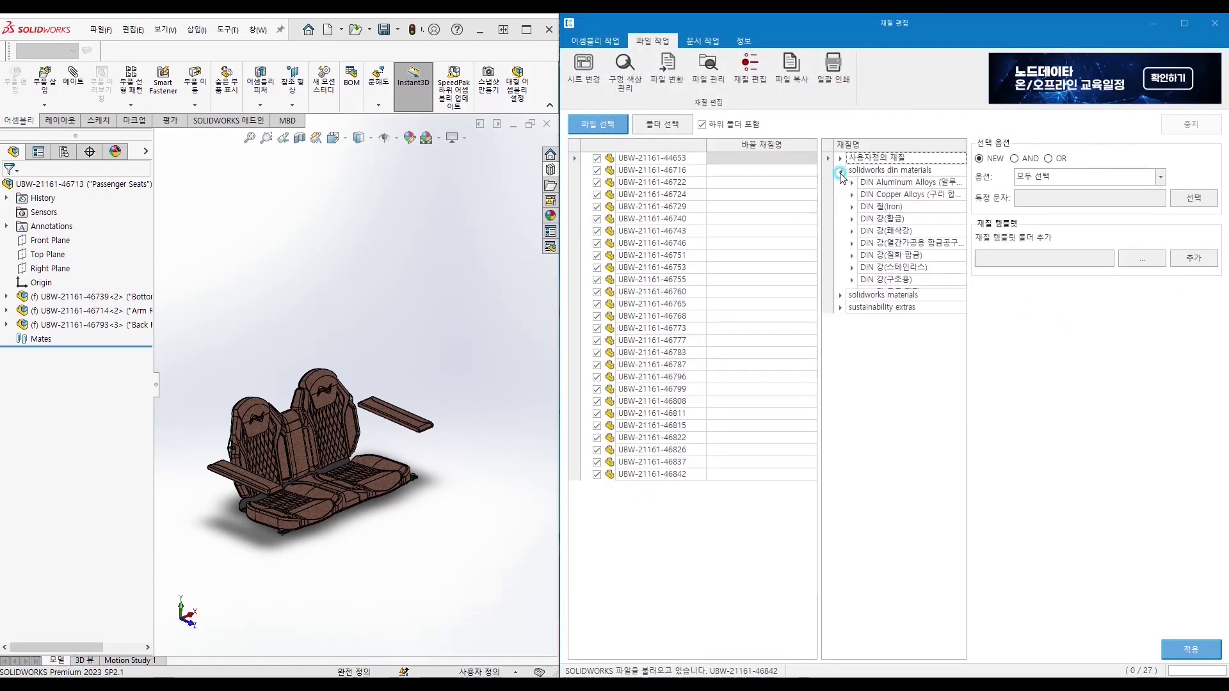
click(839, 316)
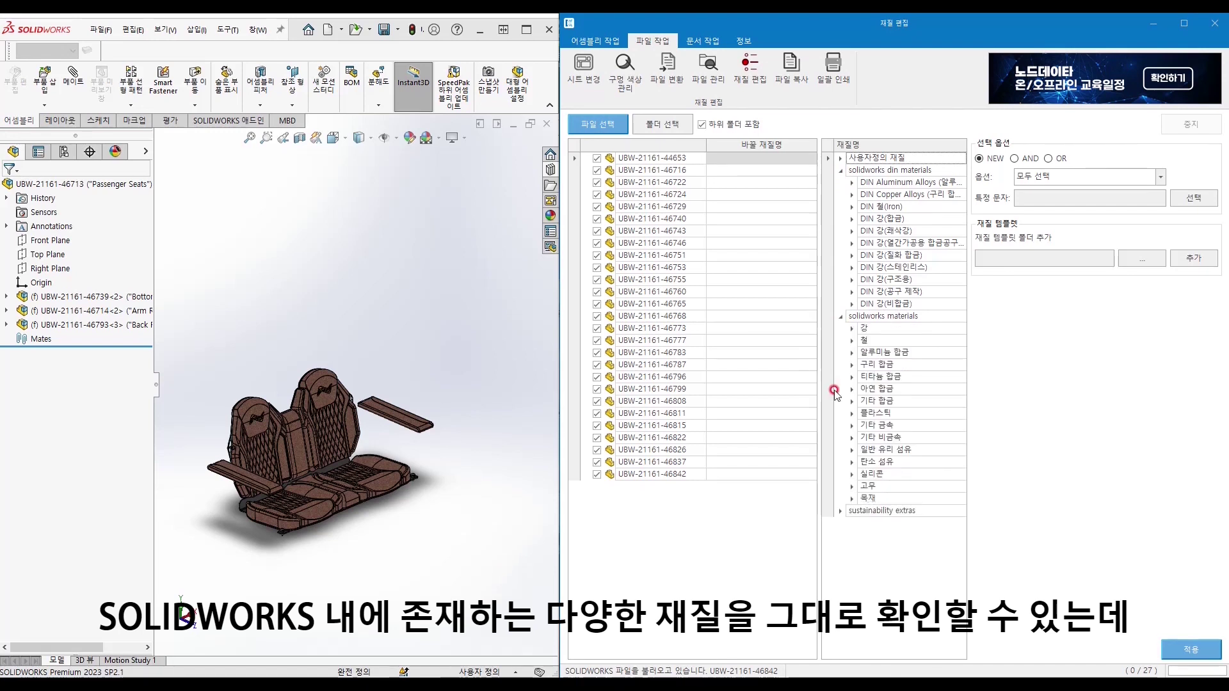
click(841, 510)
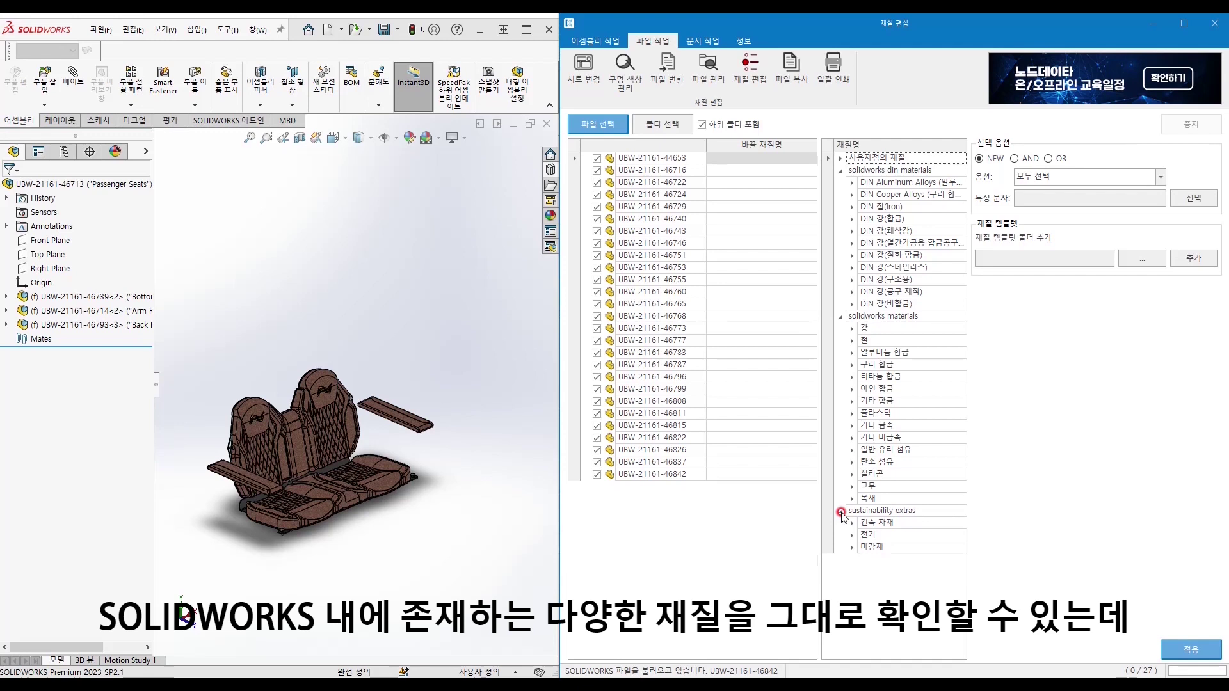
click(852, 474)
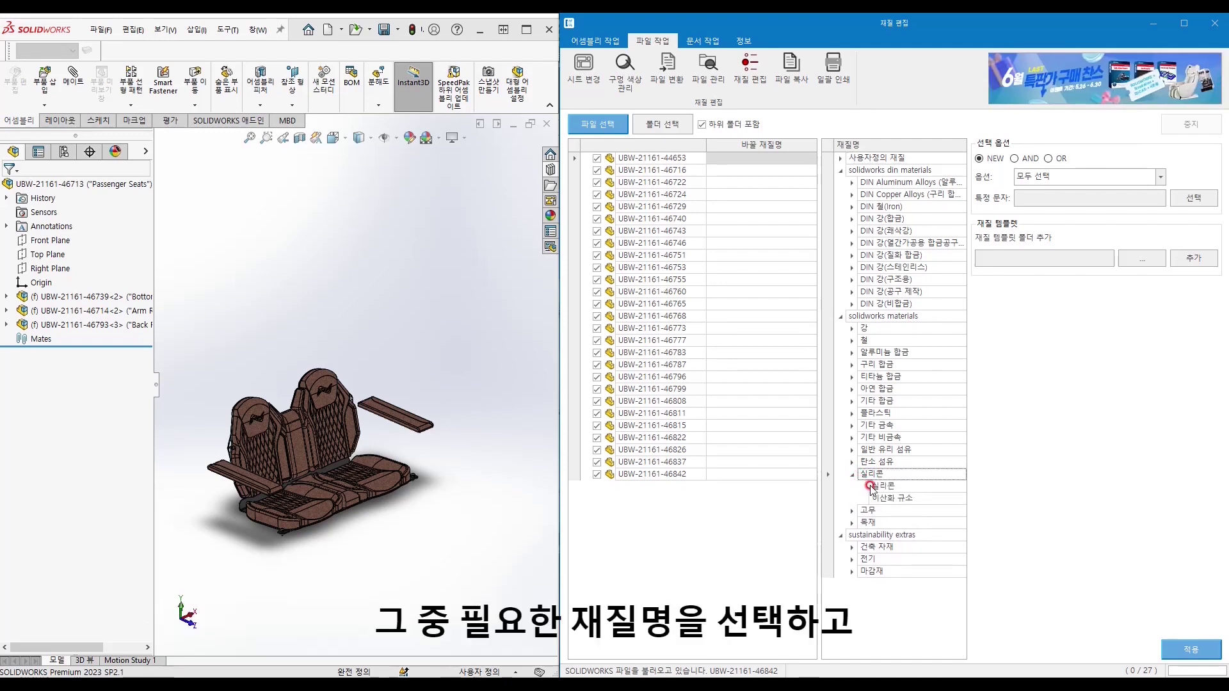
click(873, 486)
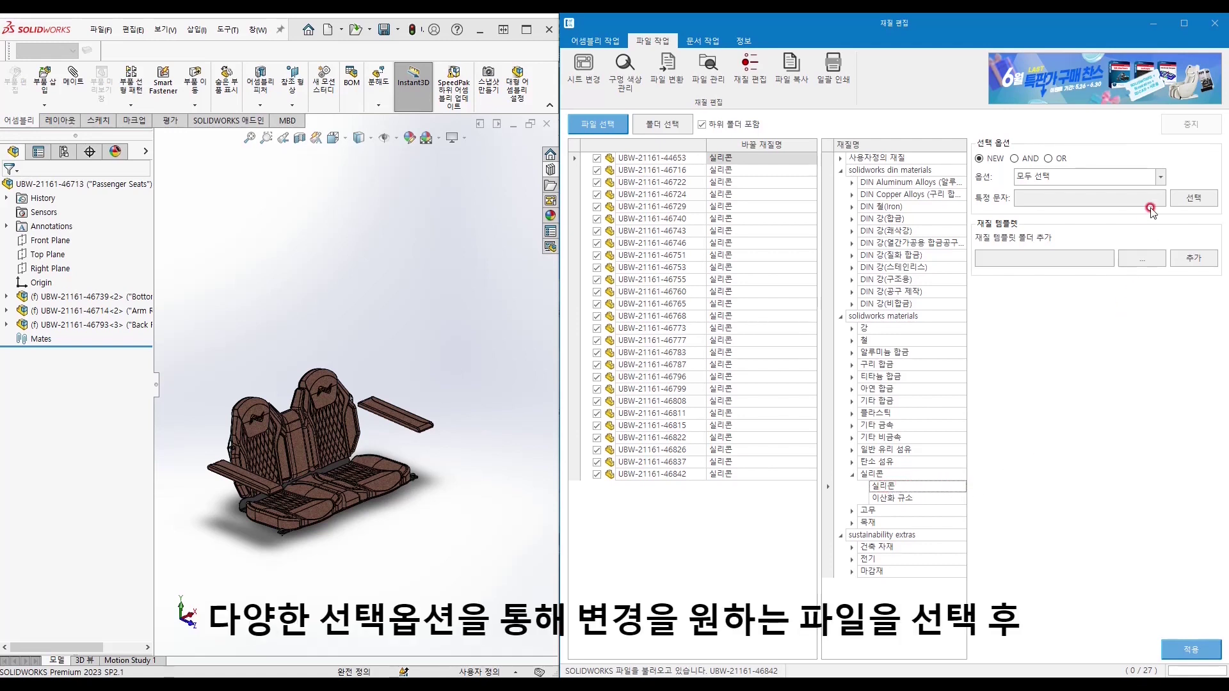
Review the file selection options, keep 모두 선택, and apply the material change to all checked parts.
click(1160, 176)
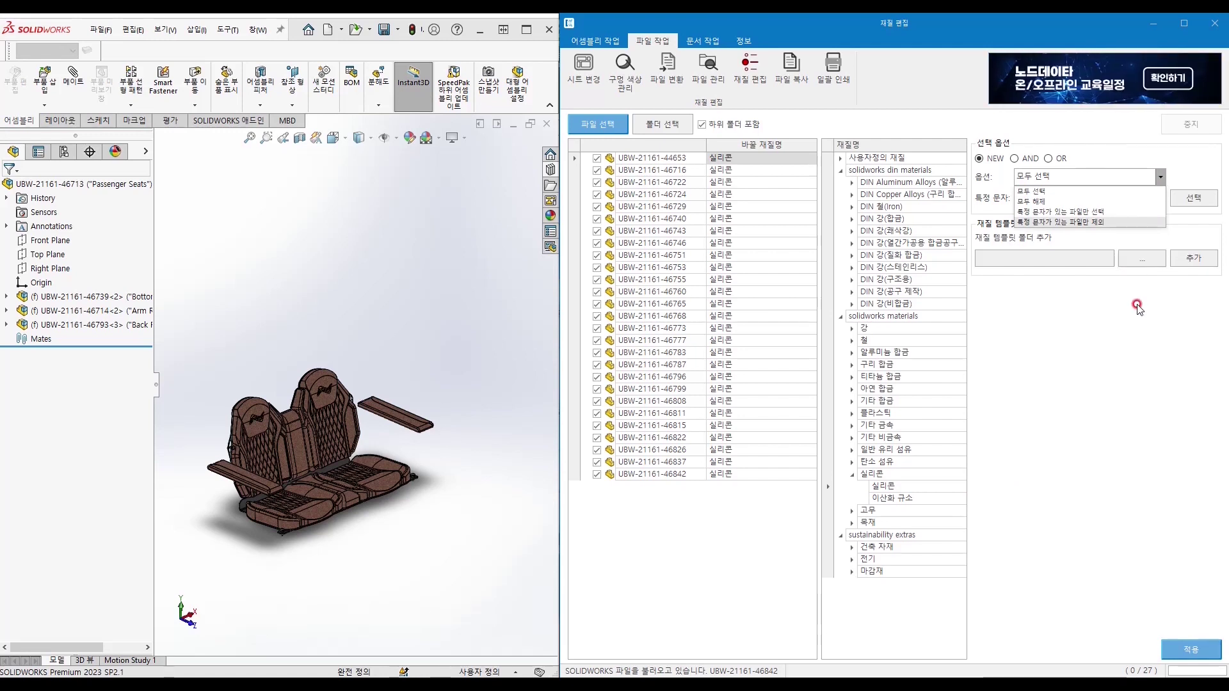
click(1132, 528)
click(1189, 651)
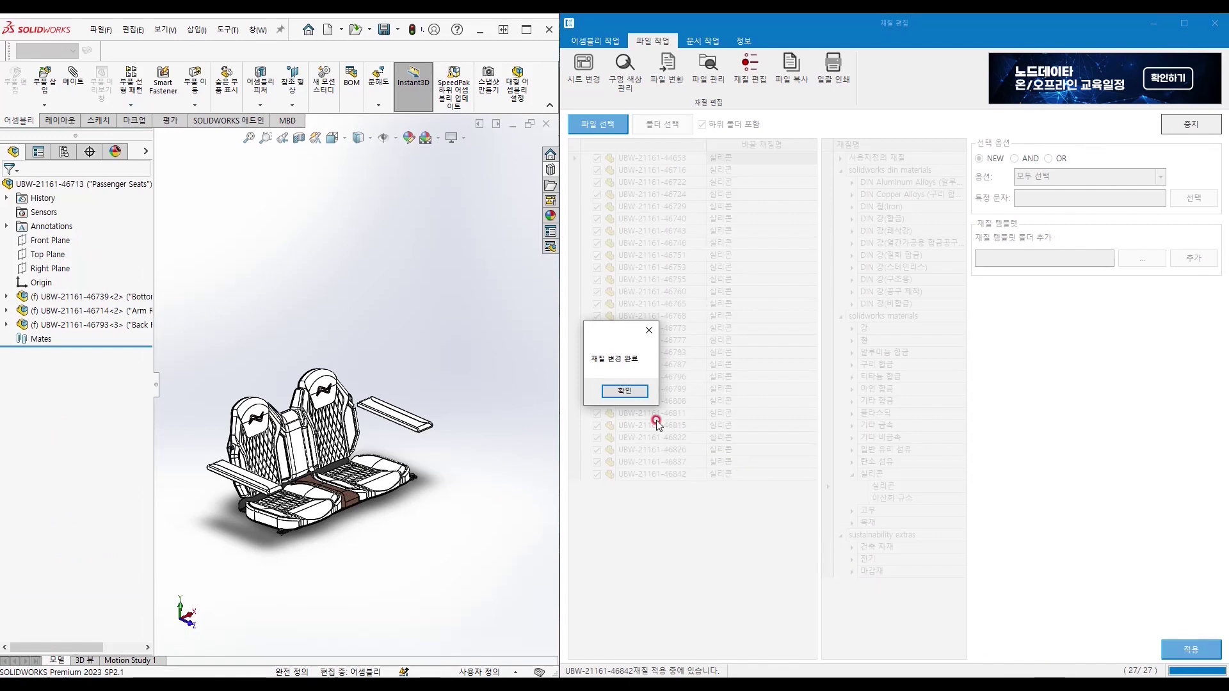
click(629, 389)
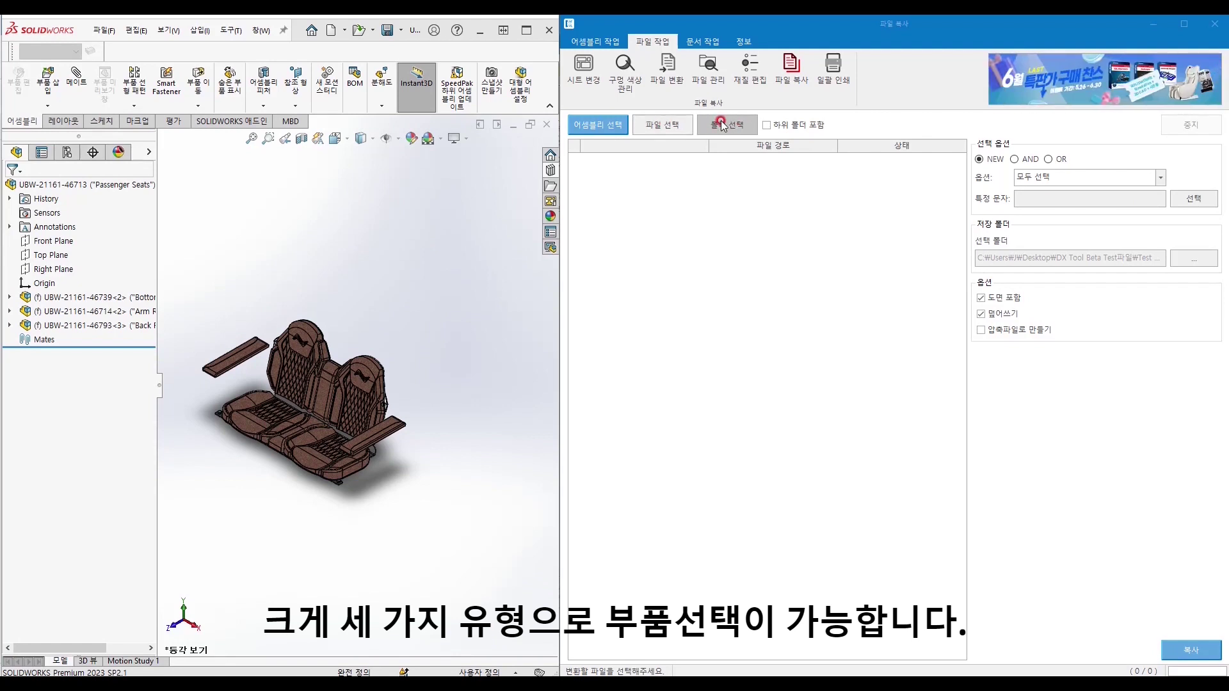
Load the assembly currently active in SOLIDWORKS into the file copy list.
click(608, 127)
click(623, 394)
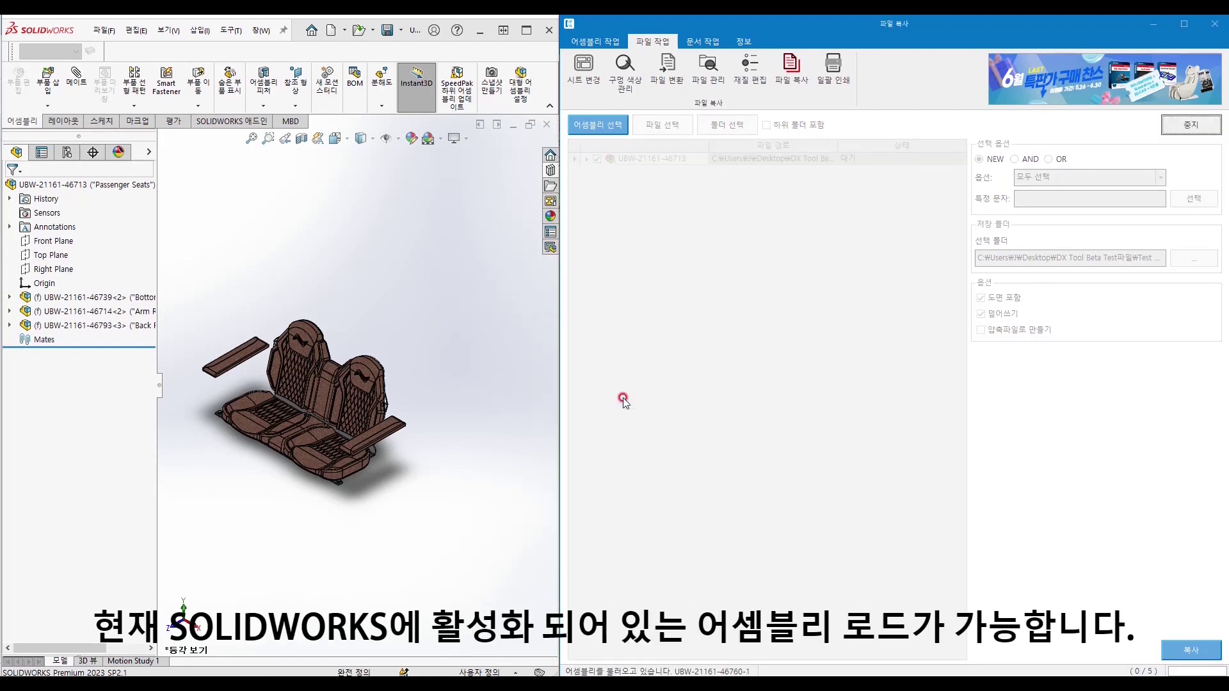
click(624, 398)
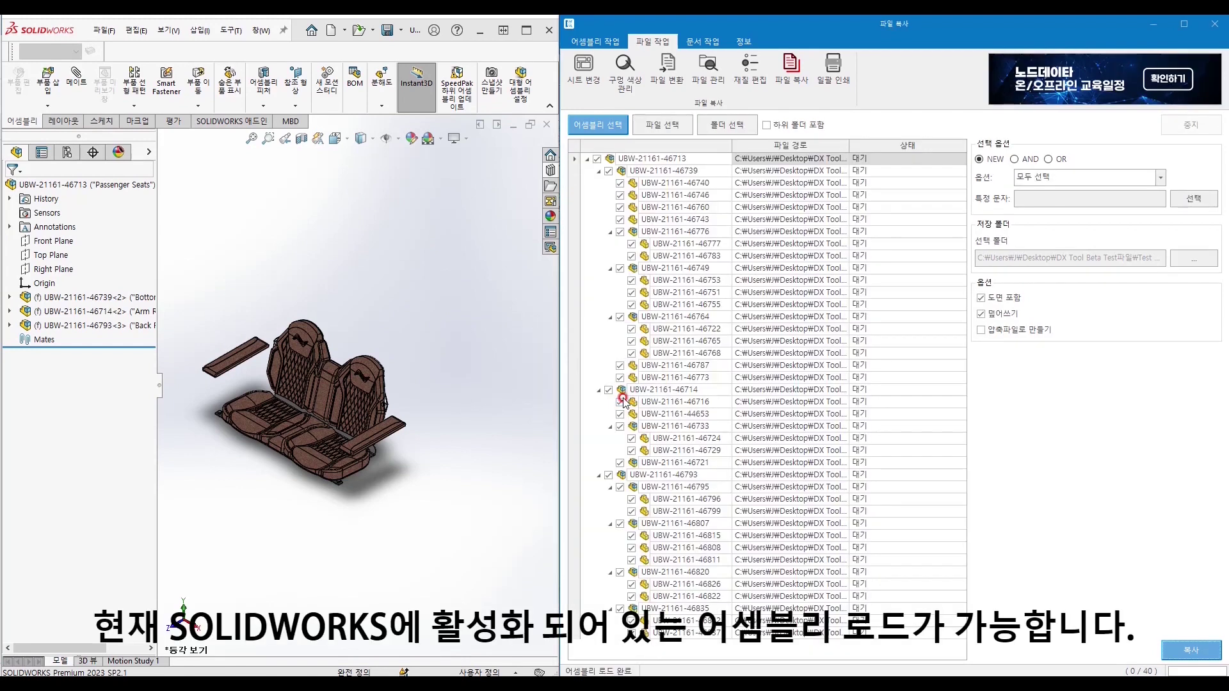
Check only the assemblies in the list with the 어셈블리만 선택 option and copy them to the save folder.
click(1160, 178)
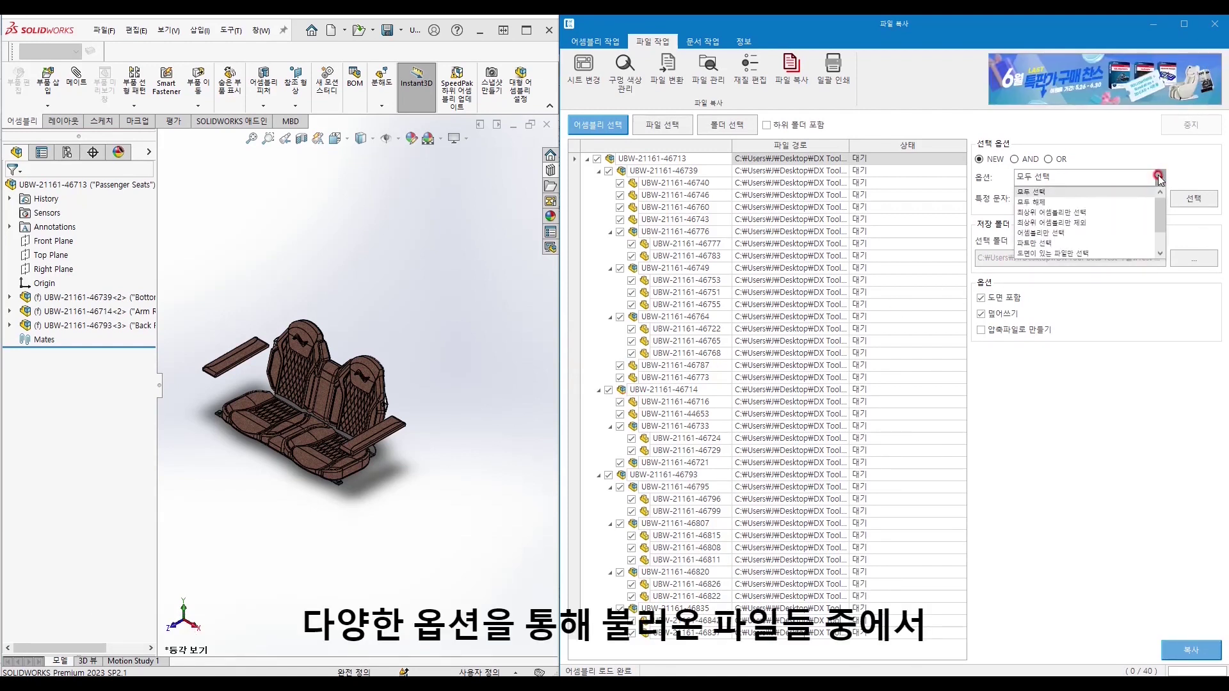
click(1127, 234)
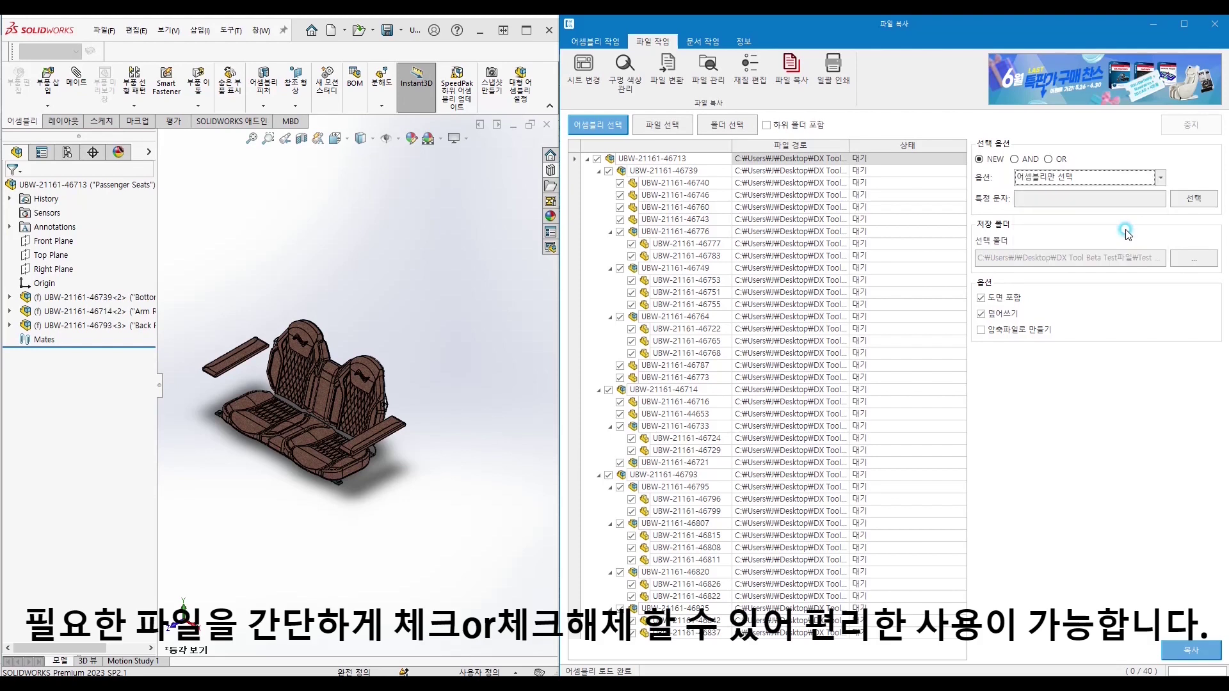
click(1186, 201)
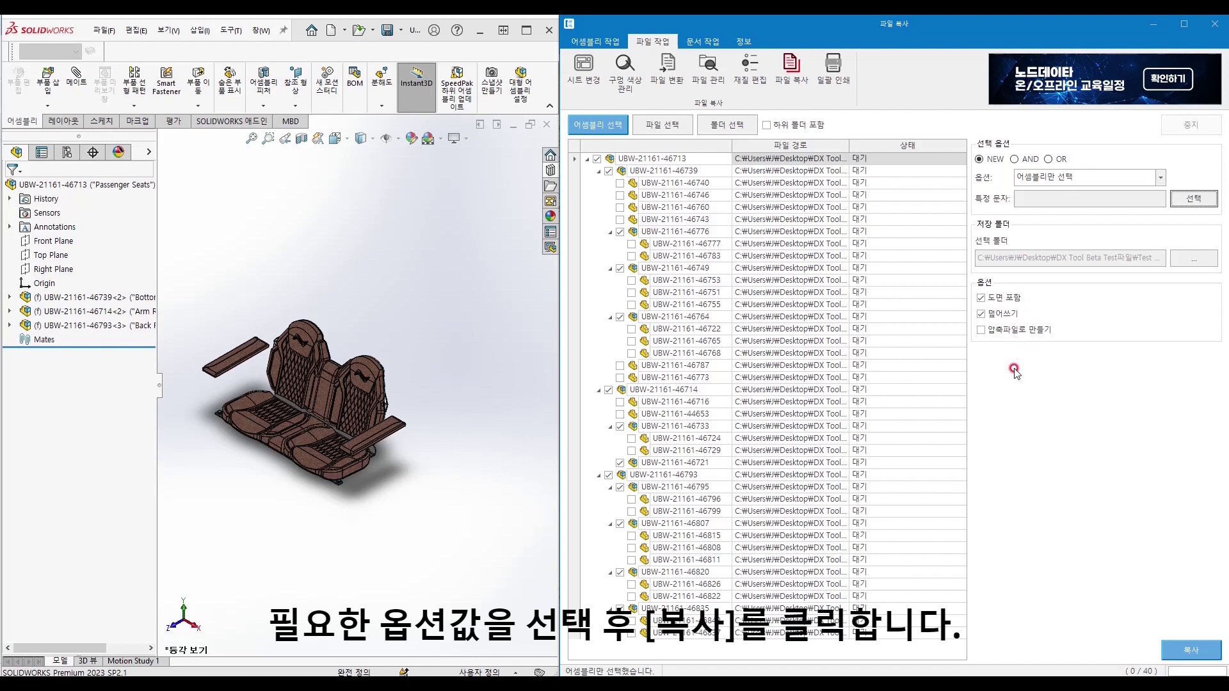
click(1181, 649)
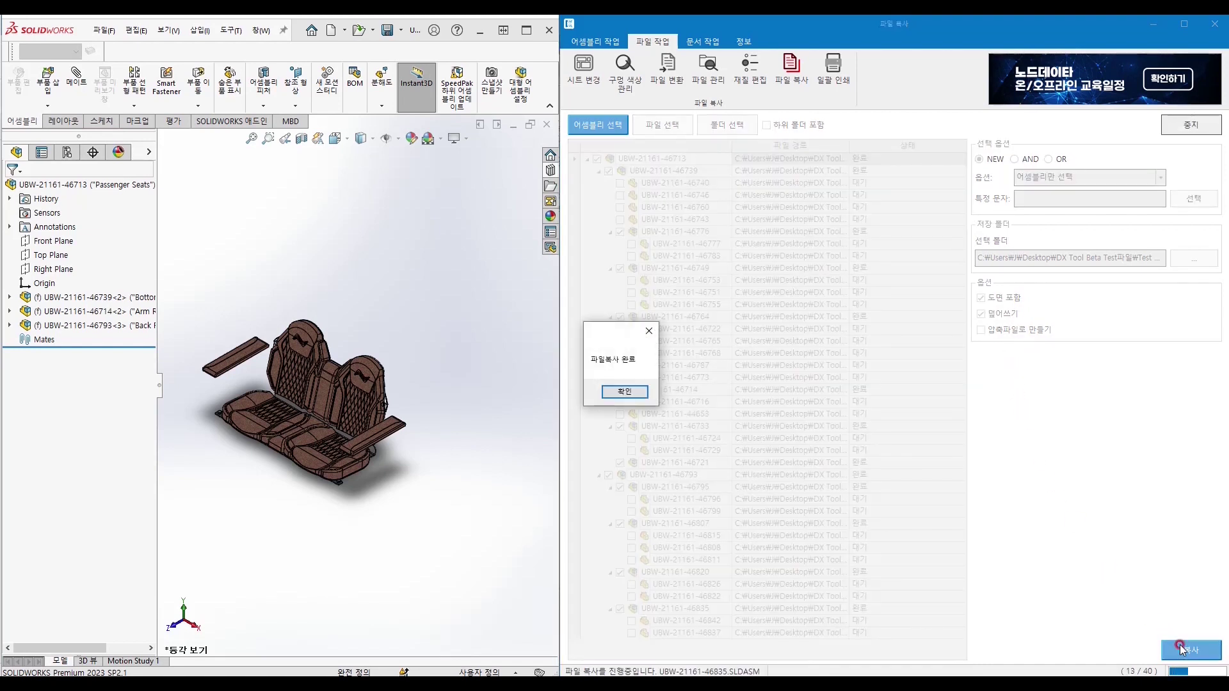
click(636, 394)
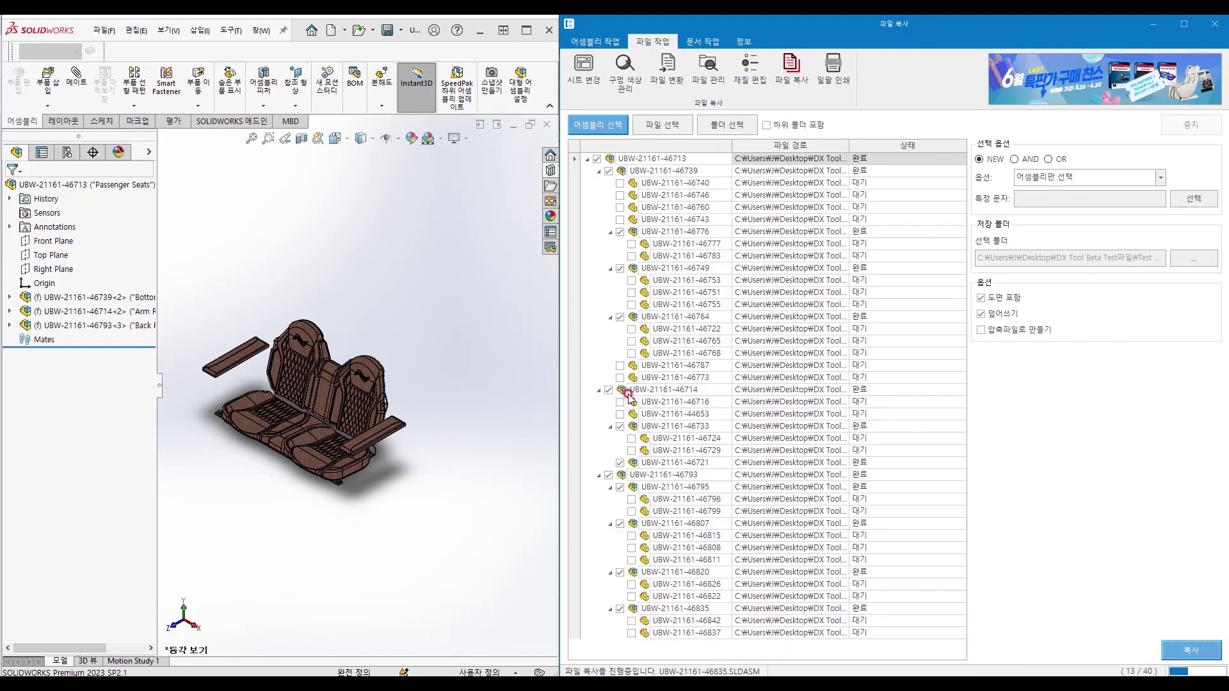
Switch to File Explorer and inspect the copied files in the Test 1 folder of DX Tool Beta Test파일.
mouse_move(264, 685)
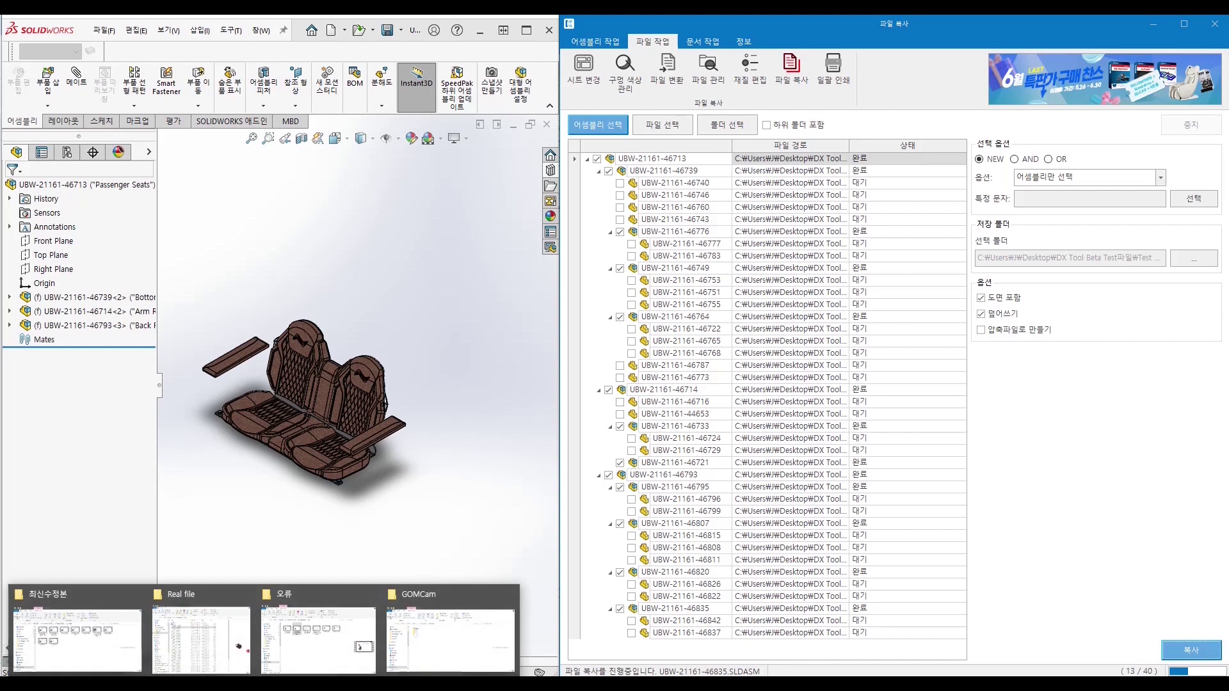
click(235, 641)
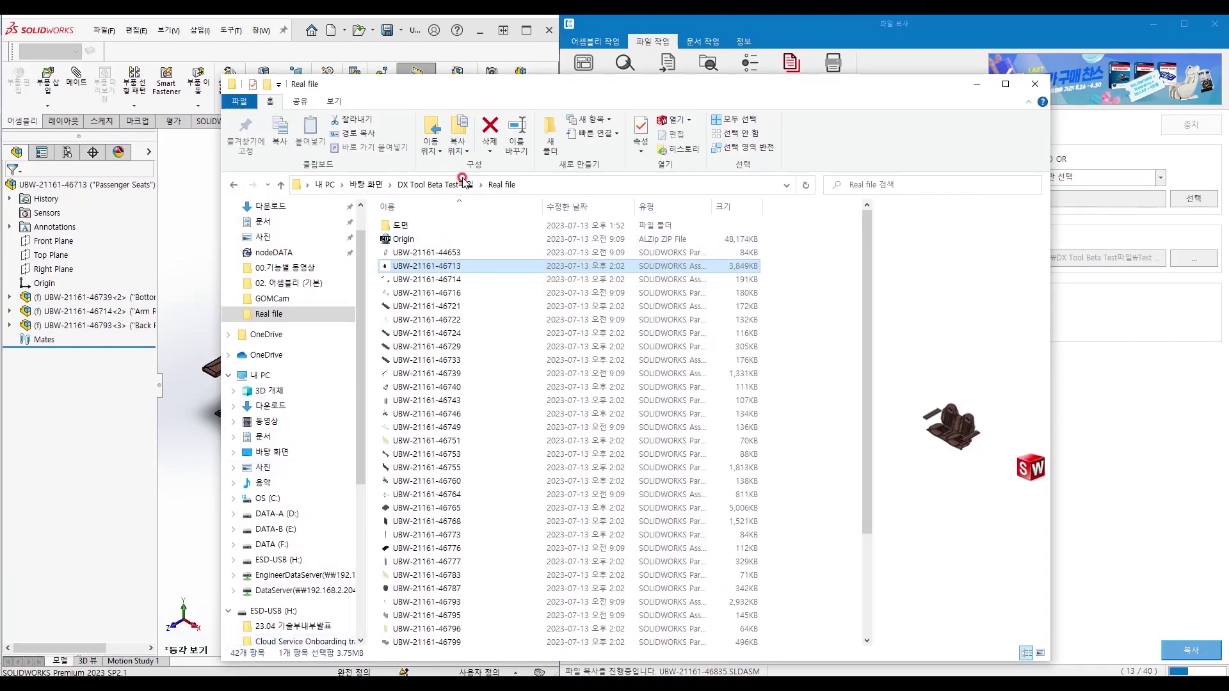
click(435, 185)
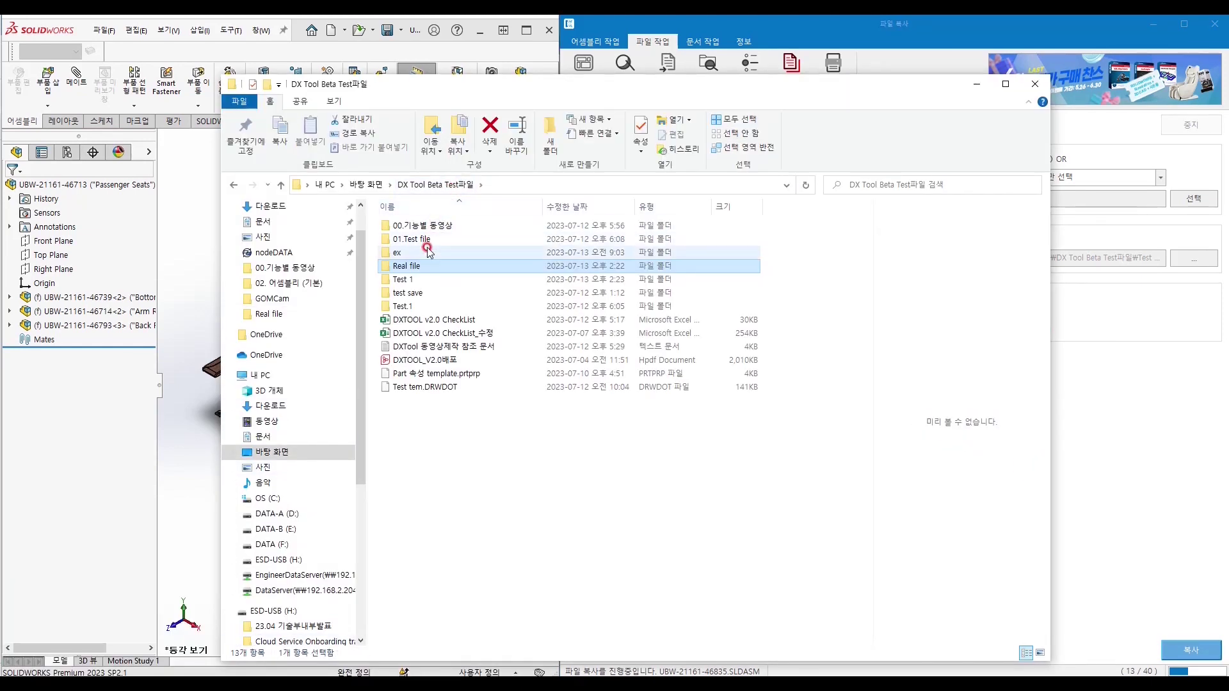
double_click(425, 280)
double_click(410, 225)
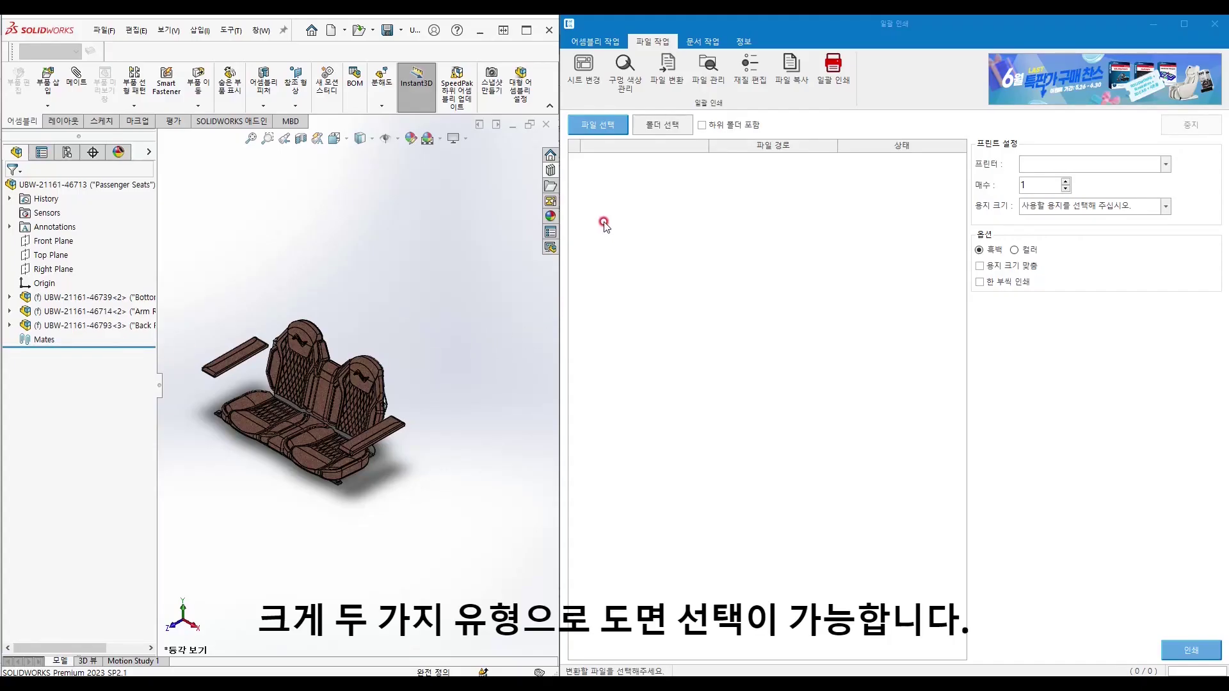
Load the drawings from the 도면 folder inside Real file into the batch print list.
click(616, 133)
click(644, 132)
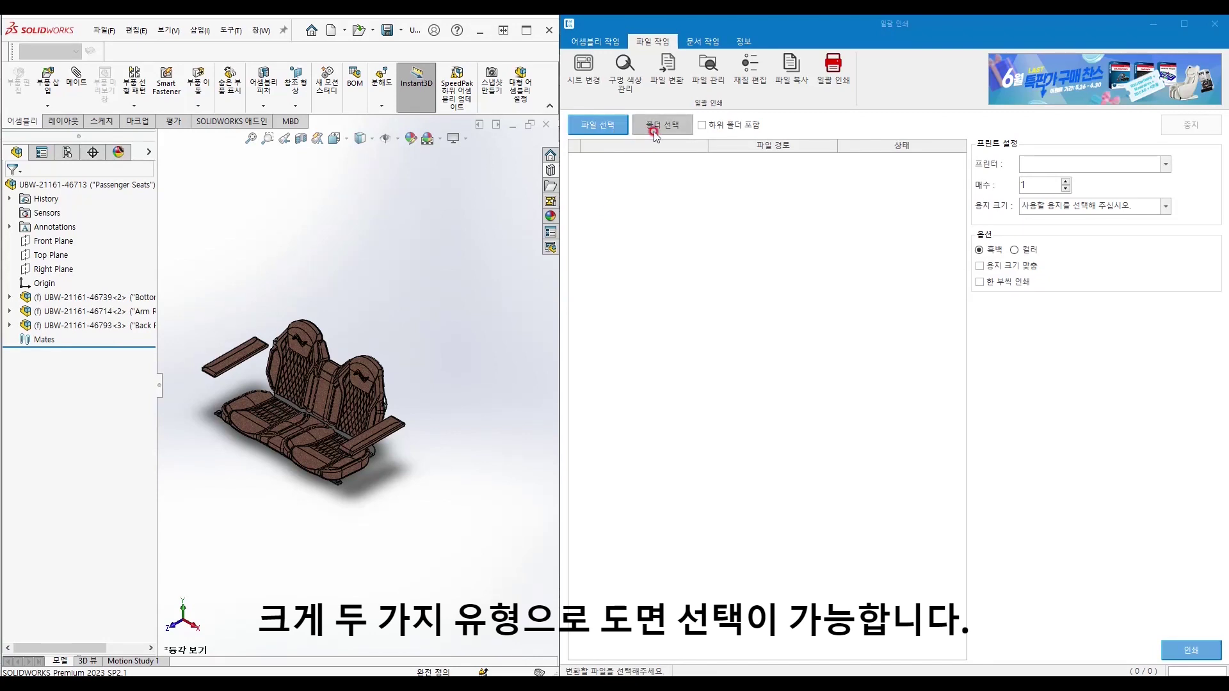
click(672, 133)
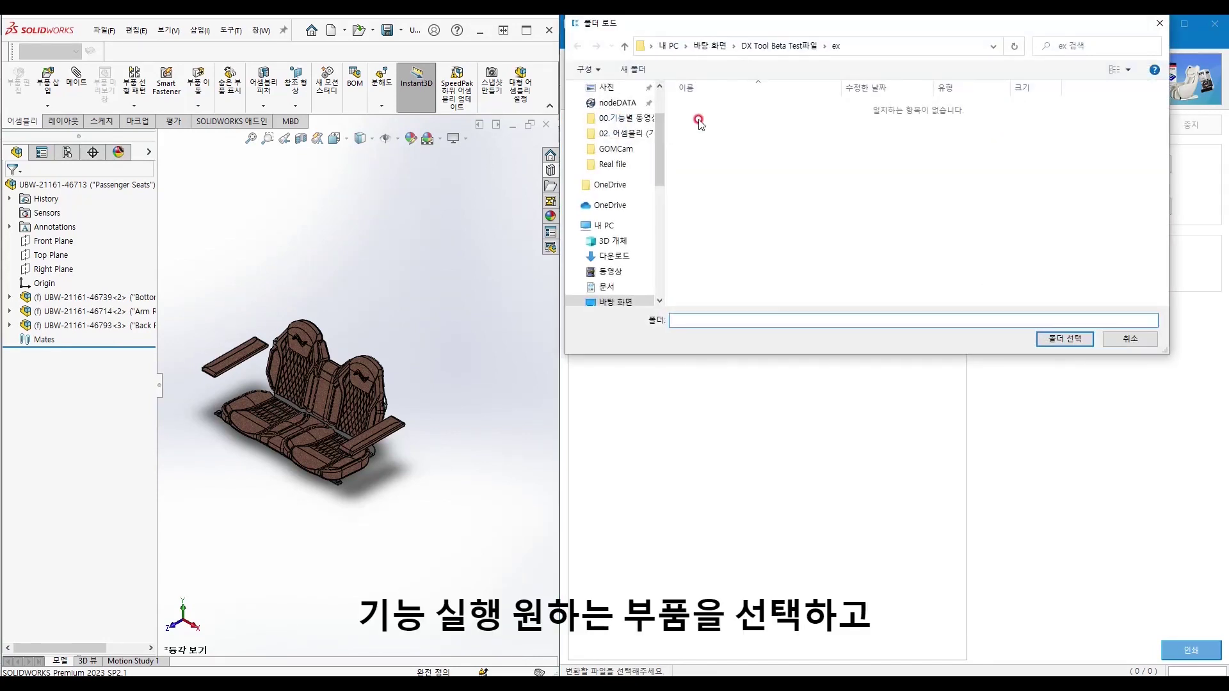
click(768, 47)
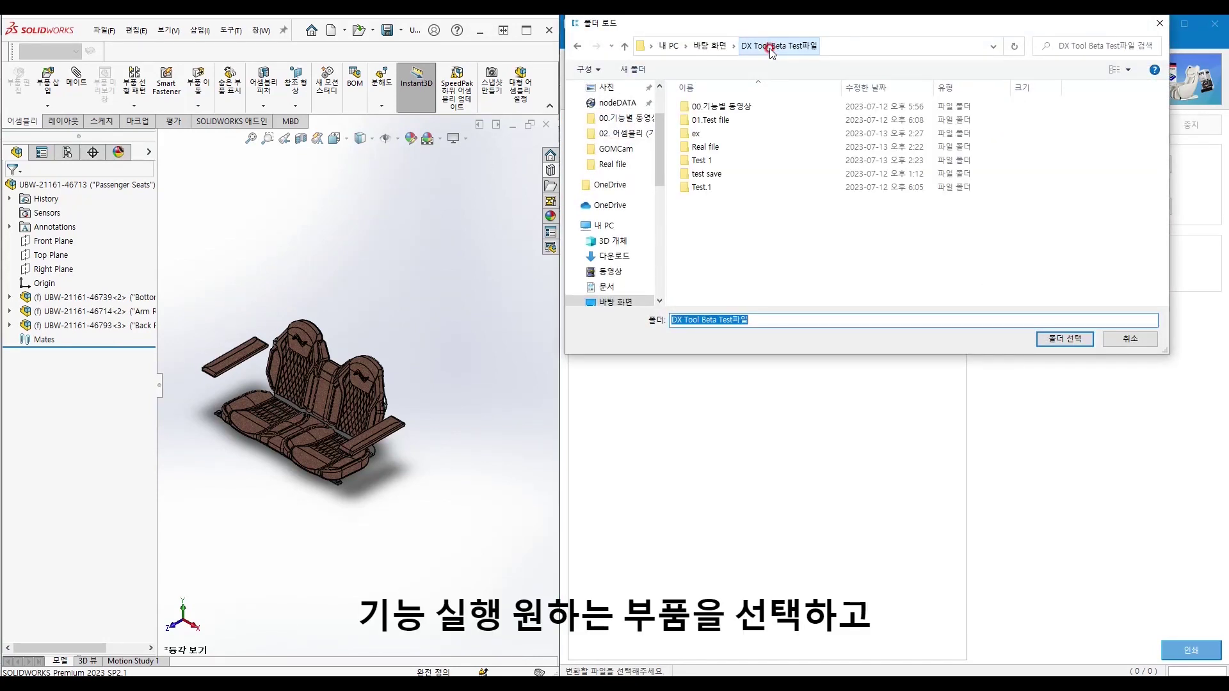
double_click(735, 149)
click(701, 105)
click(1066, 342)
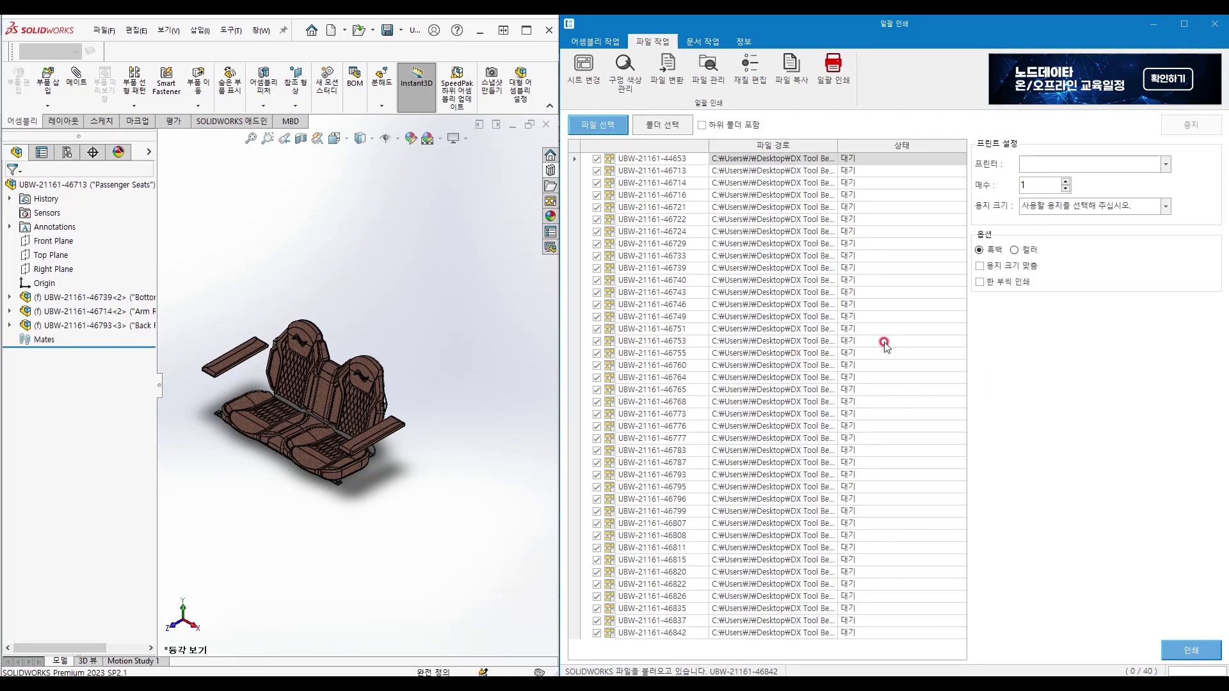
Set up the batch print for the SINDOH D420/CM Series PCL printer with 2 copies on A4 paper.
click(1074, 168)
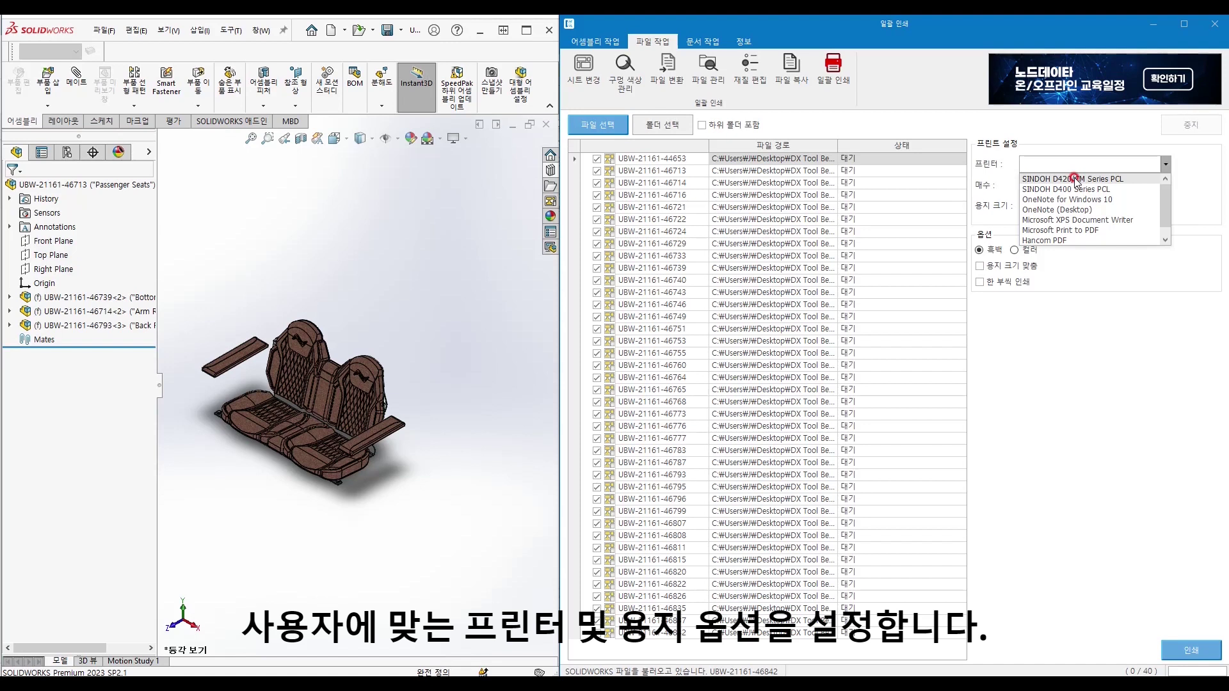
click(1074, 179)
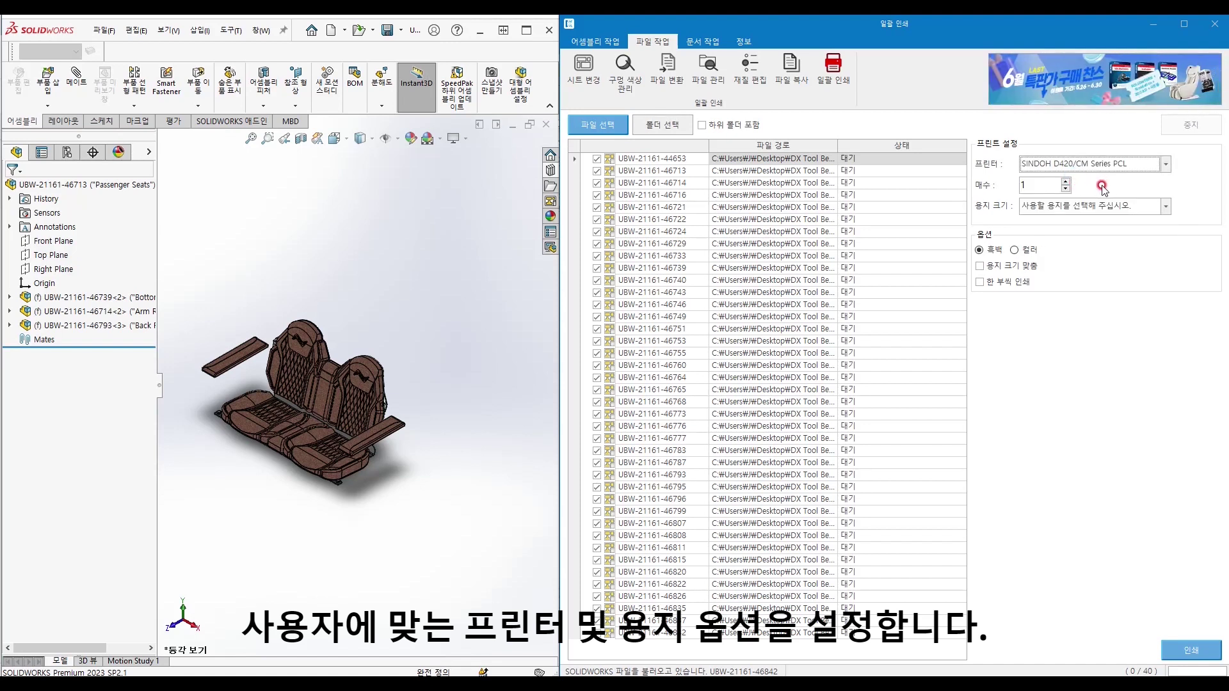
click(1065, 184)
click(1074, 210)
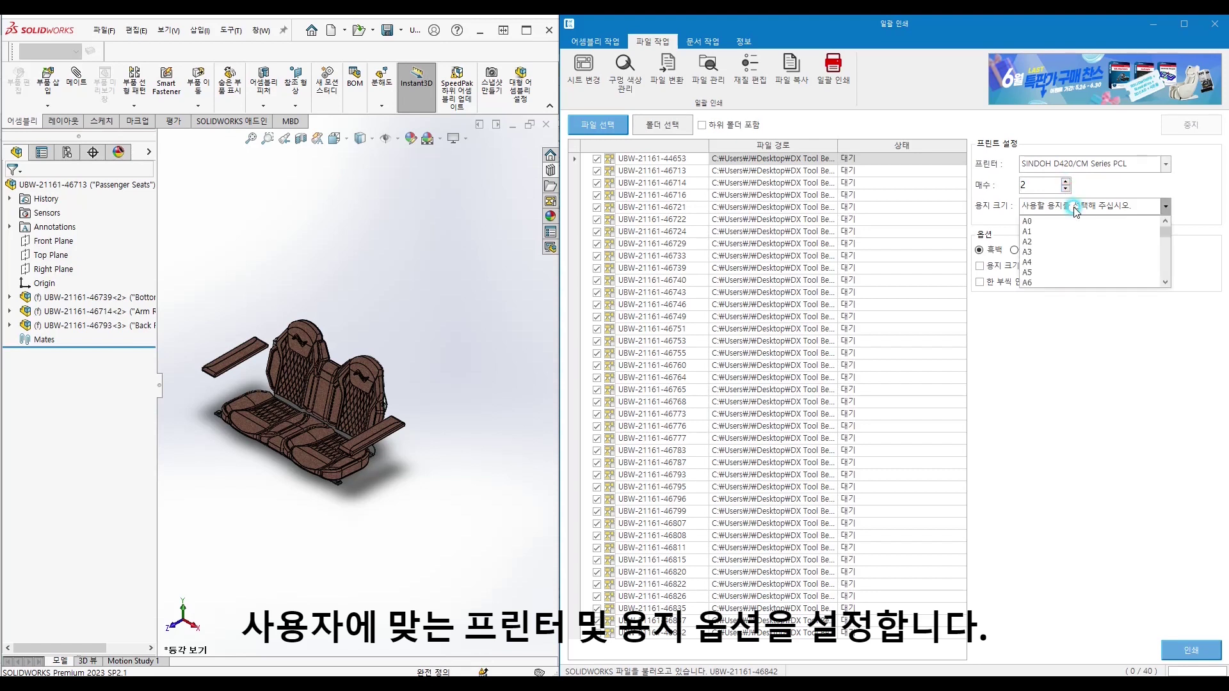
click(1046, 262)
Enable the fit-to-paper-size (용지 크기 맞춤) and collated printing (한 부씩 인쇄) options.
click(1001, 268)
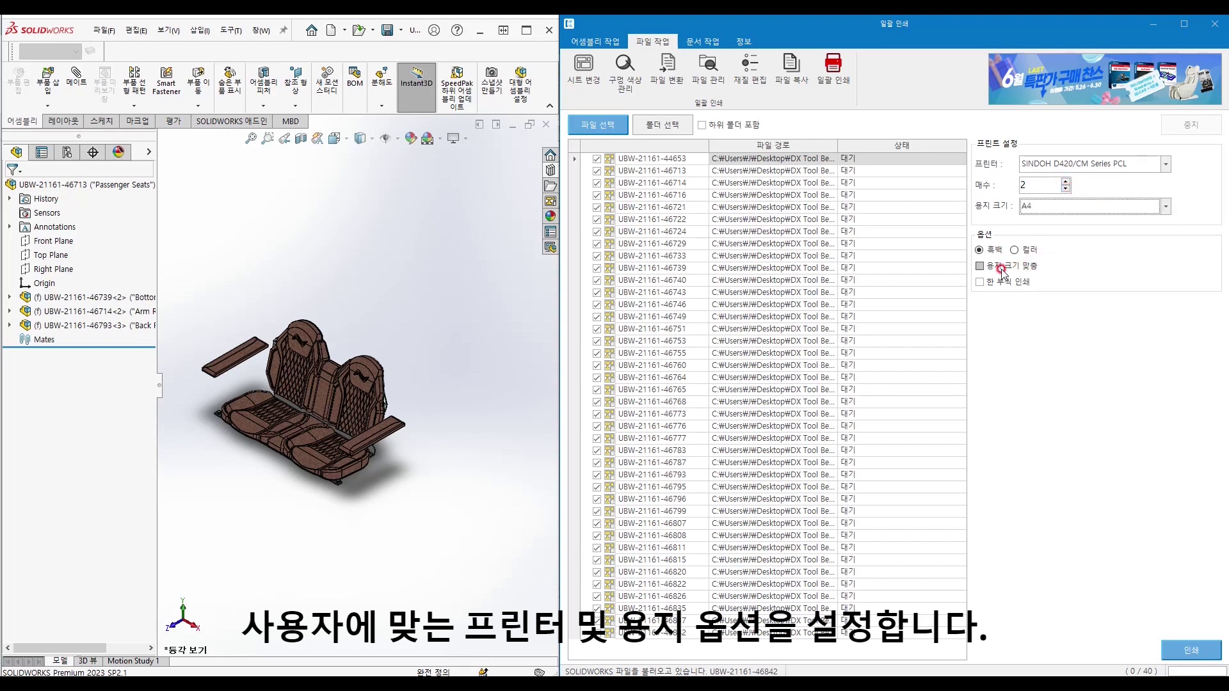
click(987, 271)
click(983, 282)
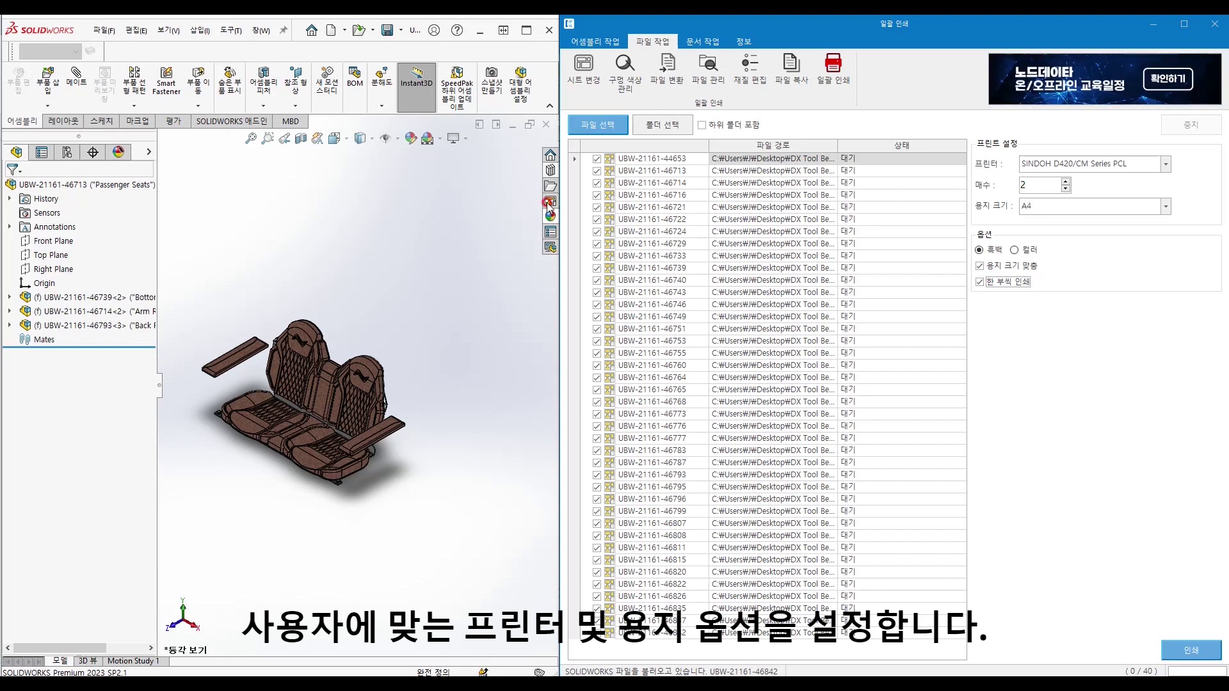
click(596, 194)
click(597, 218)
click(597, 231)
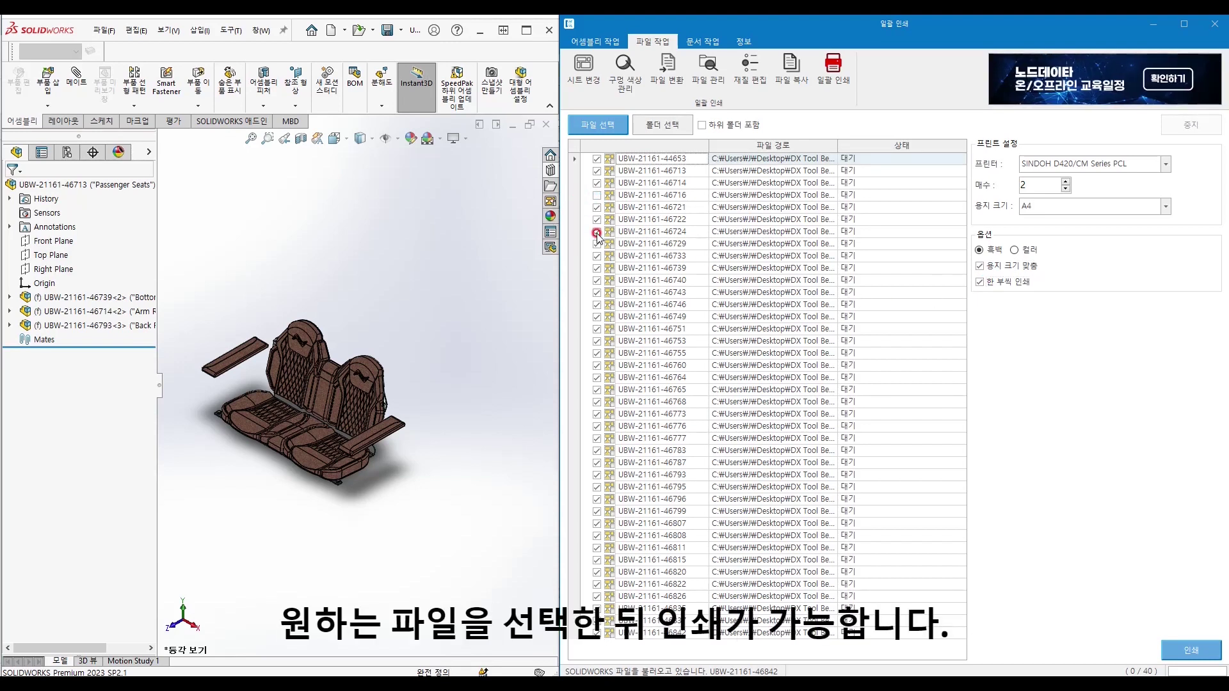
click(598, 268)
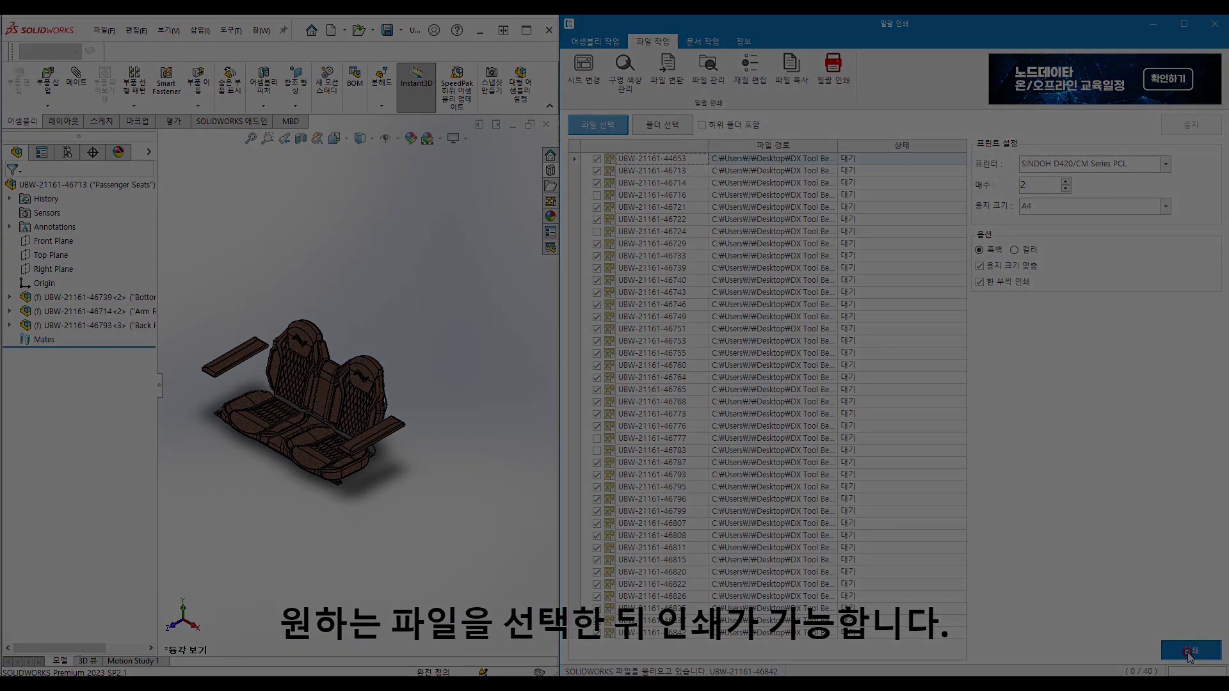
click(1188, 651)
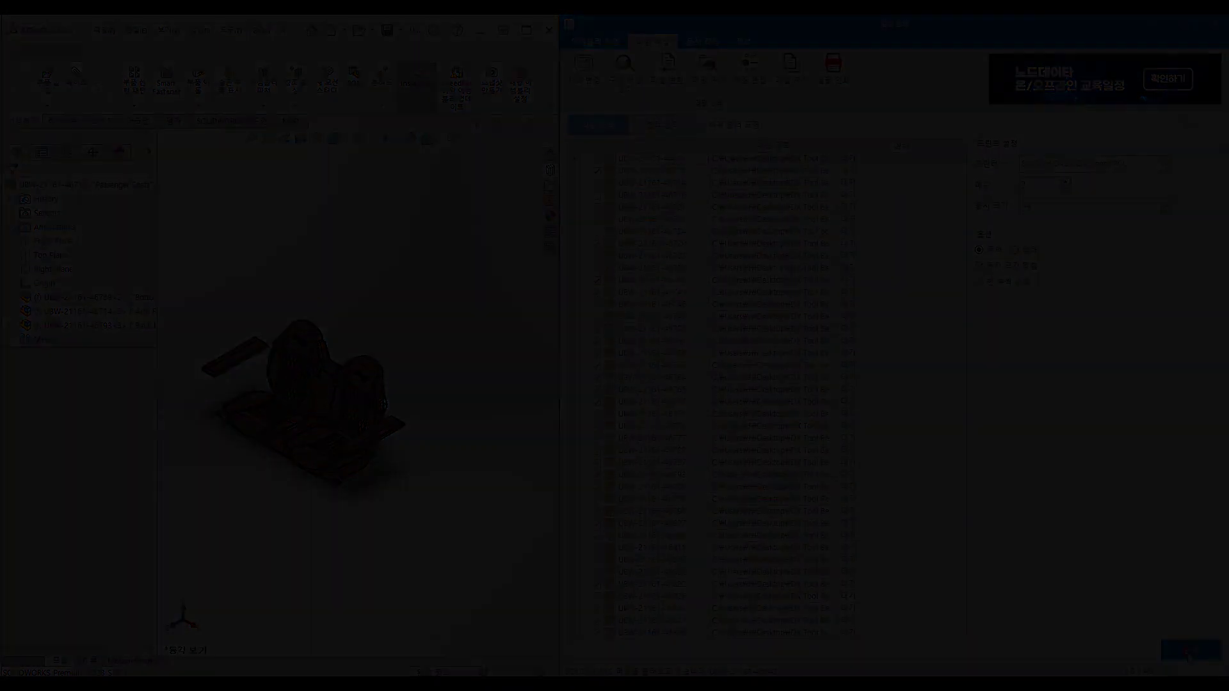